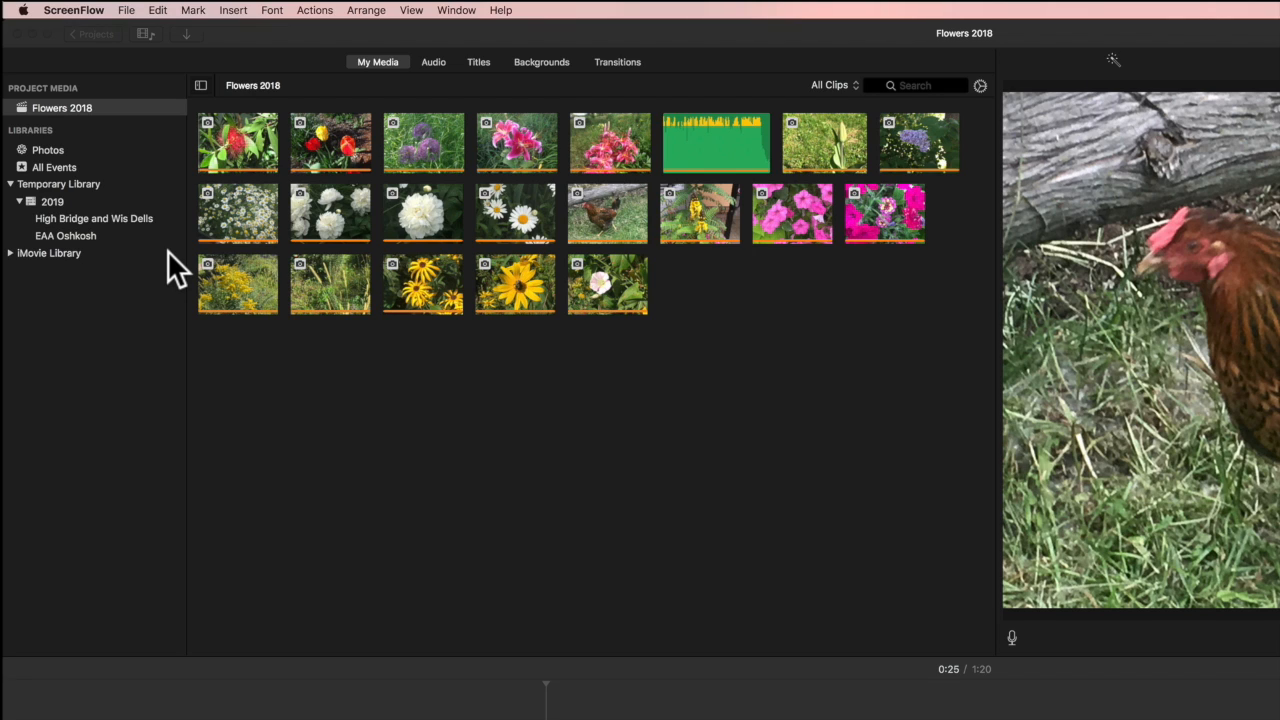
# Browse the High Bridge and Wis Dells, EAA Oshkosh and Flowers 2018 media, previewing a flower photo
pyautogui.click(114, 217)
pyautogui.click(113, 216)
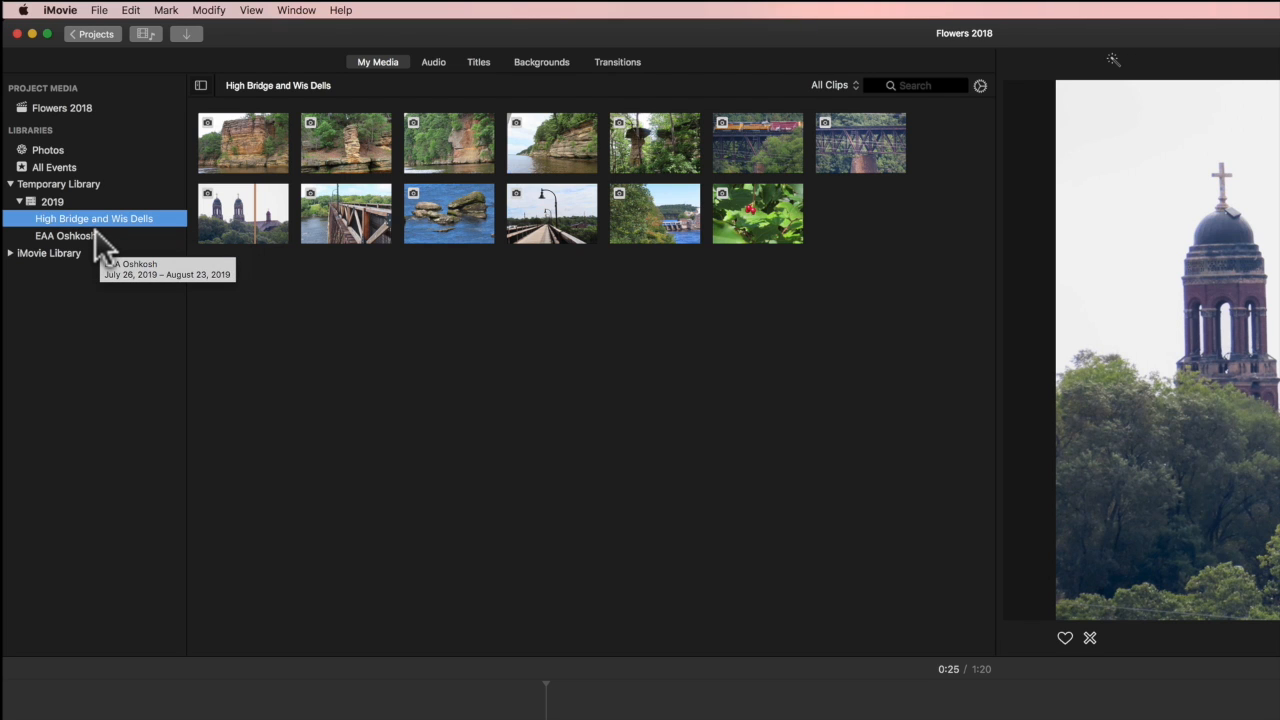
pyautogui.click(98, 242)
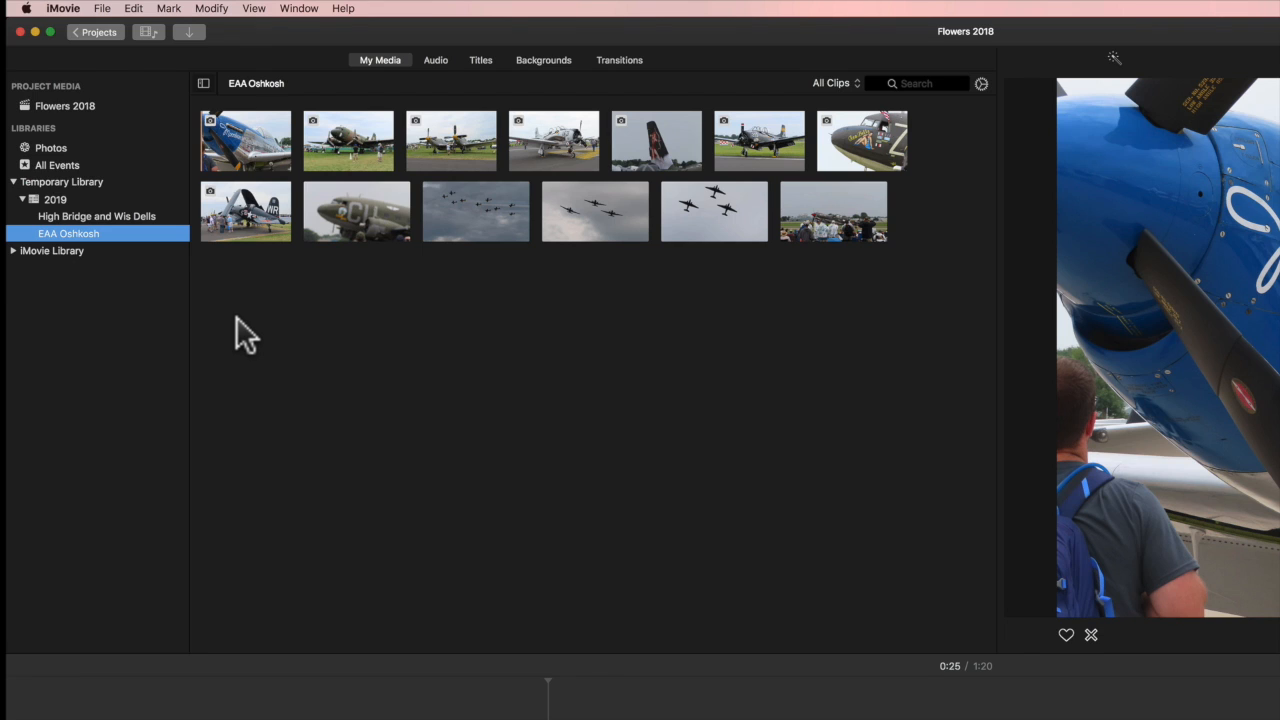
pyautogui.click(88, 106)
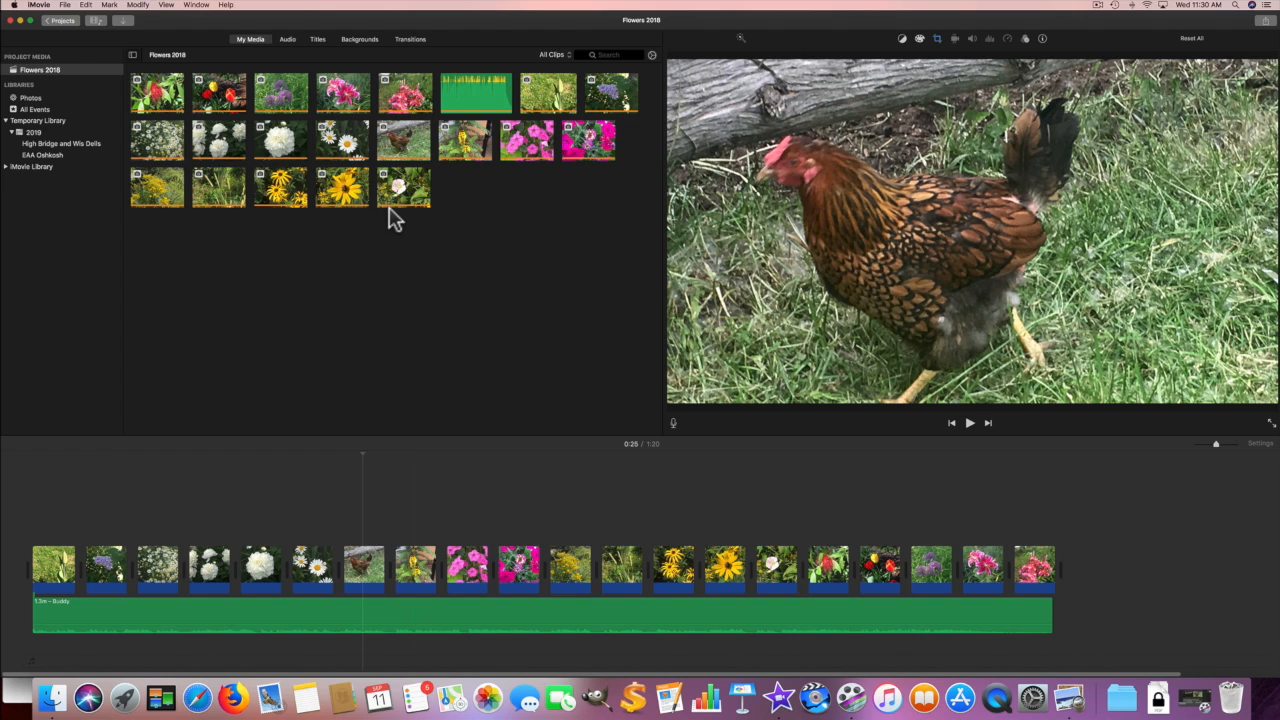
pyautogui.click(391, 210)
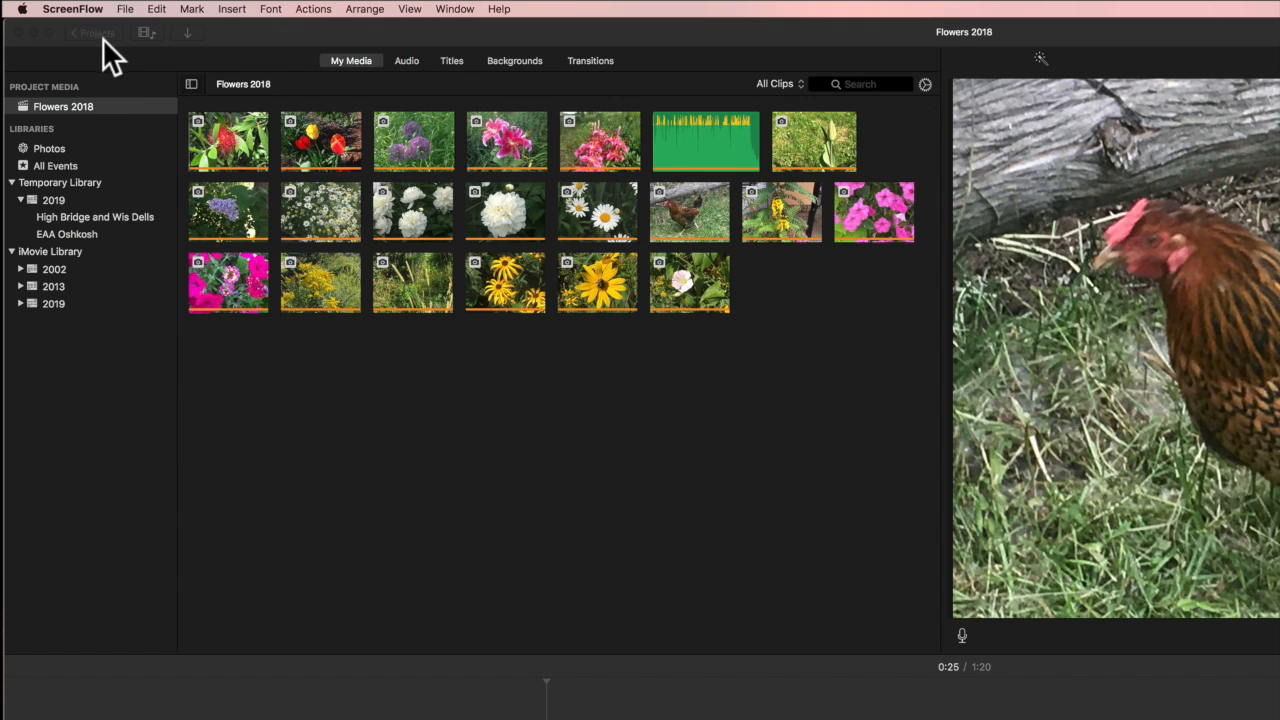
# Show all Temporary Library clips, then switch to the overview of all projects
pyautogui.click(99, 181)
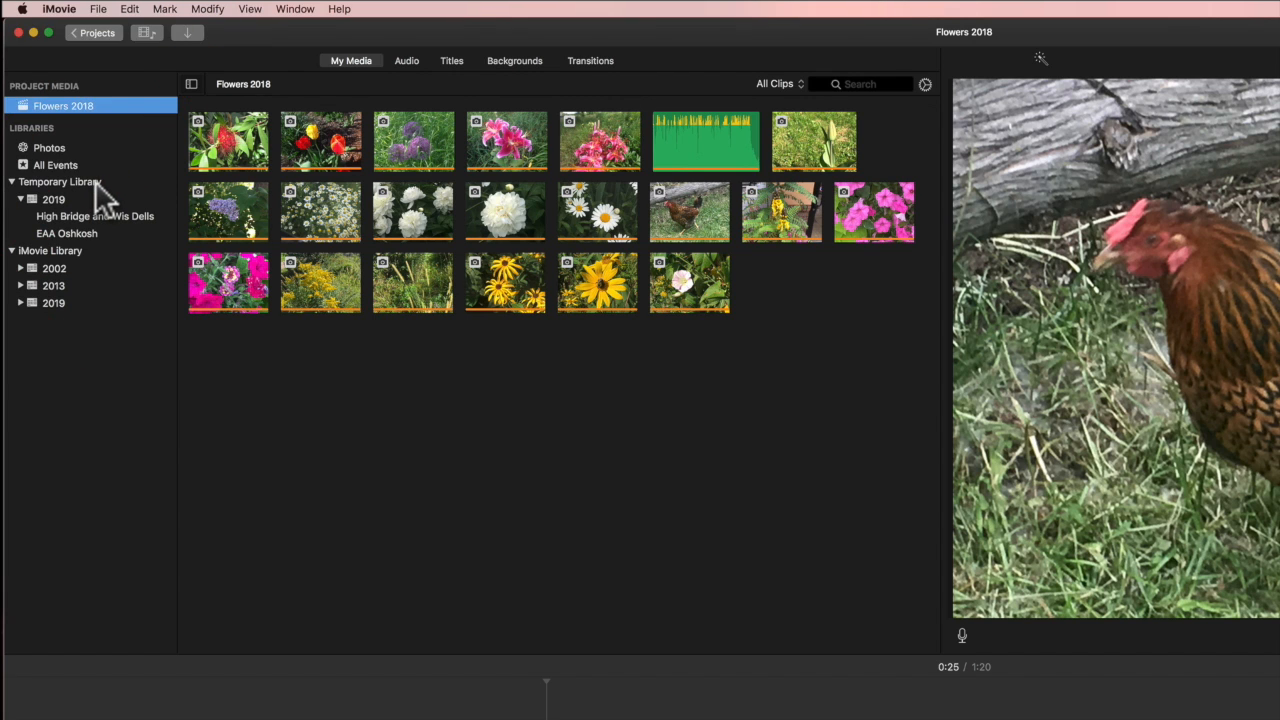
pyautogui.click(95, 181)
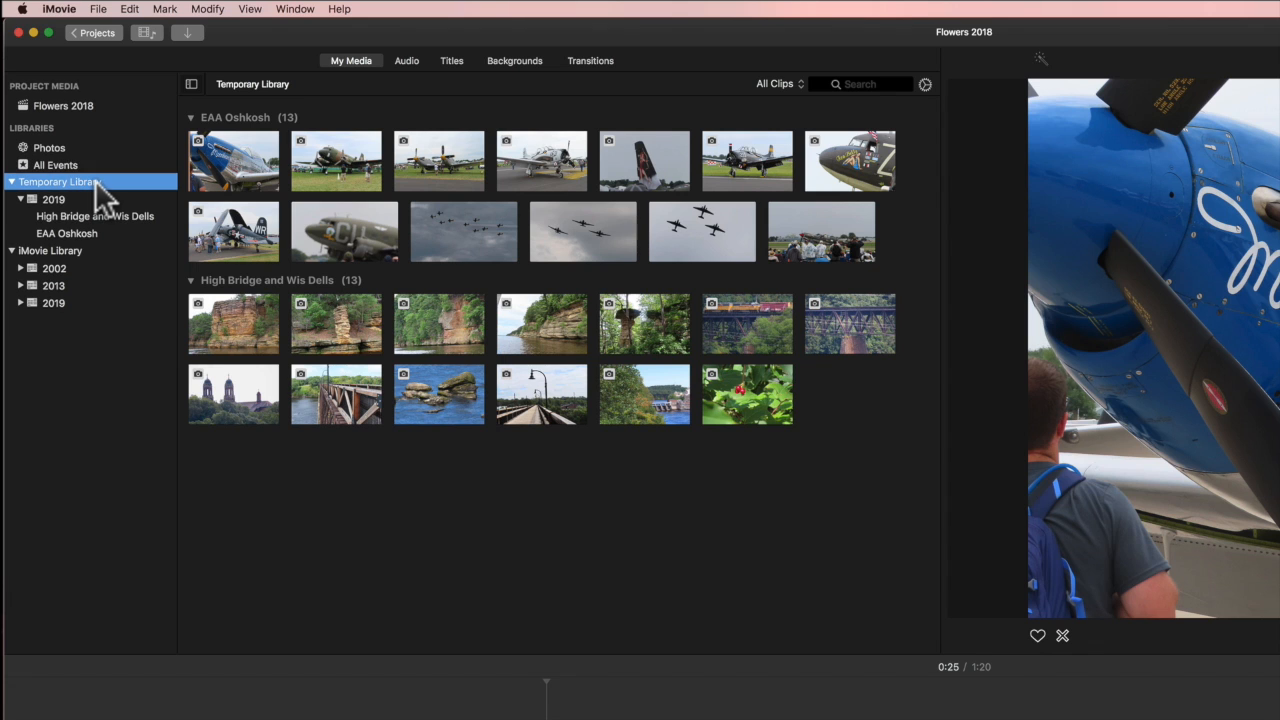
pyautogui.click(97, 33)
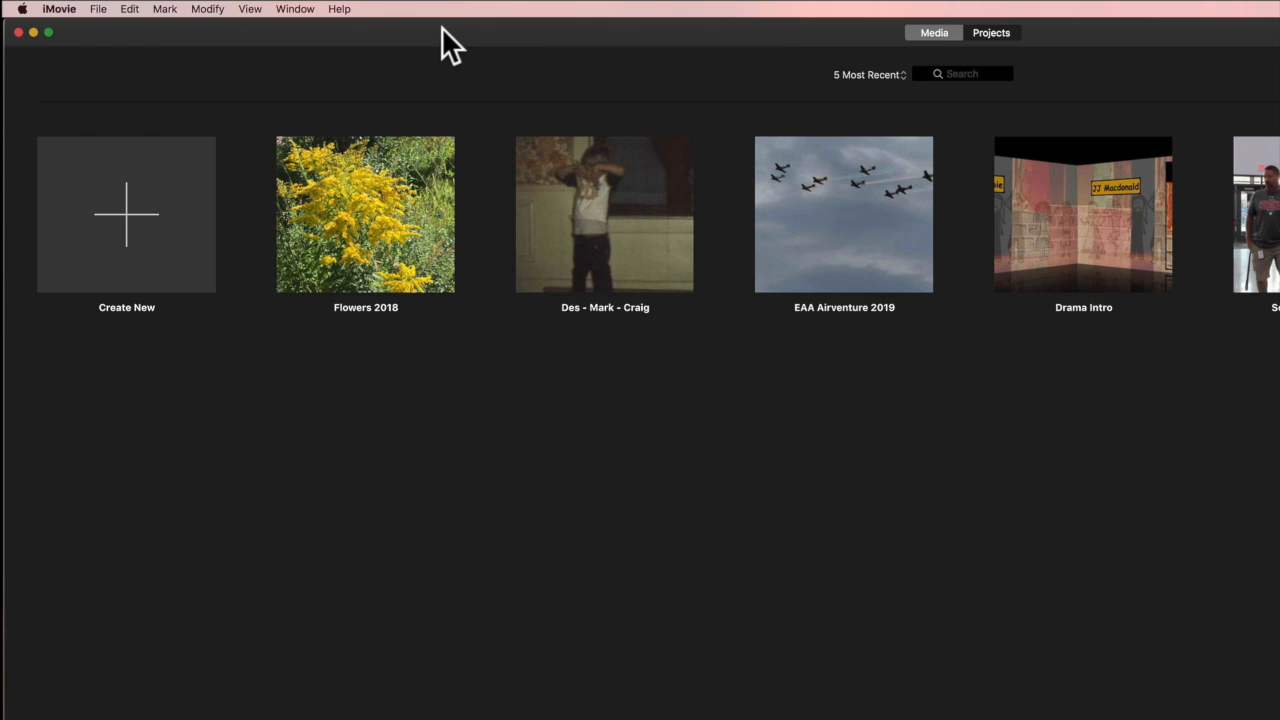
# List the 20 most recent projects, check Flowers 2018's actions menu, and toggle Media and Projects views
pyautogui.click(844, 74)
pyautogui.click(844, 85)
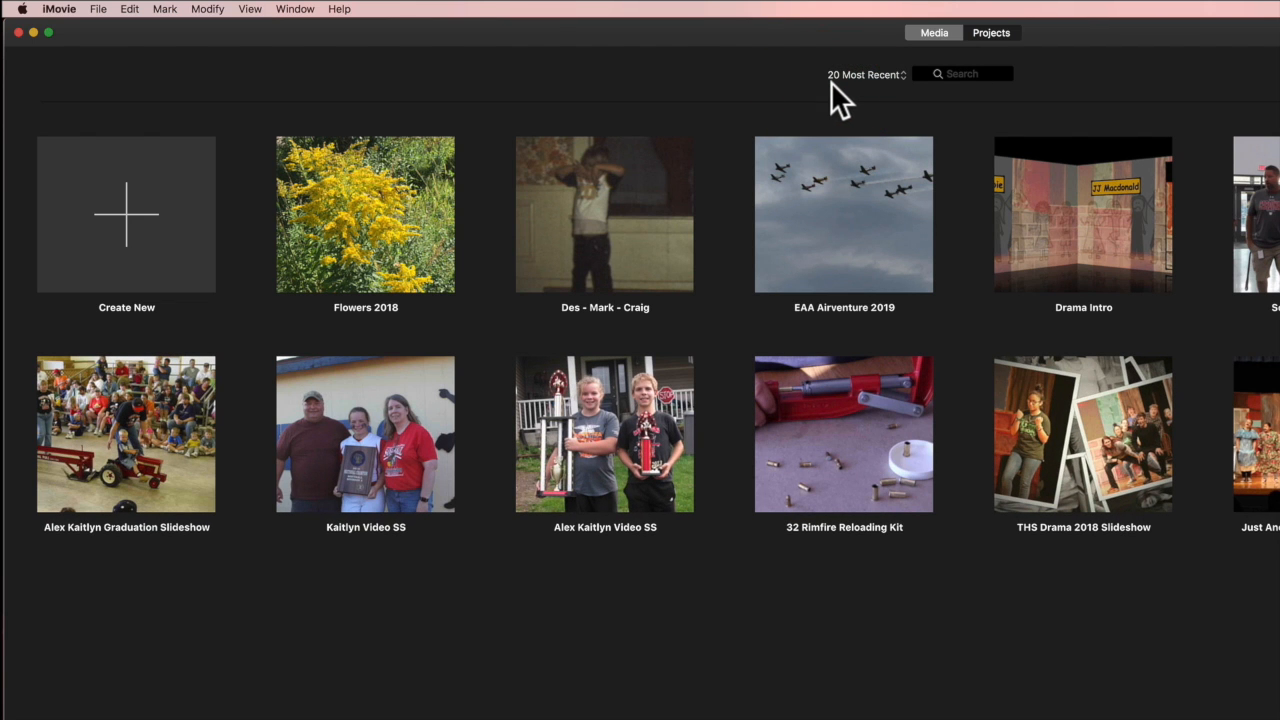
pyautogui.moveTo(355, 181)
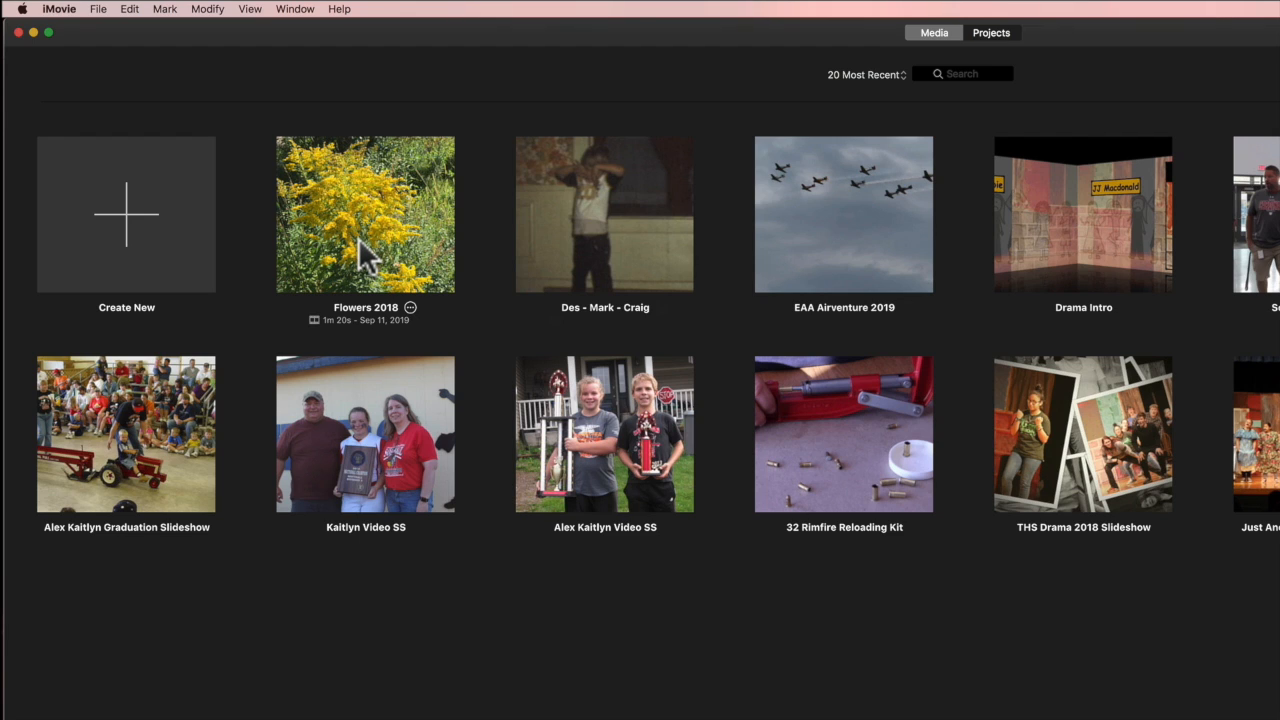
pyautogui.click(410, 308)
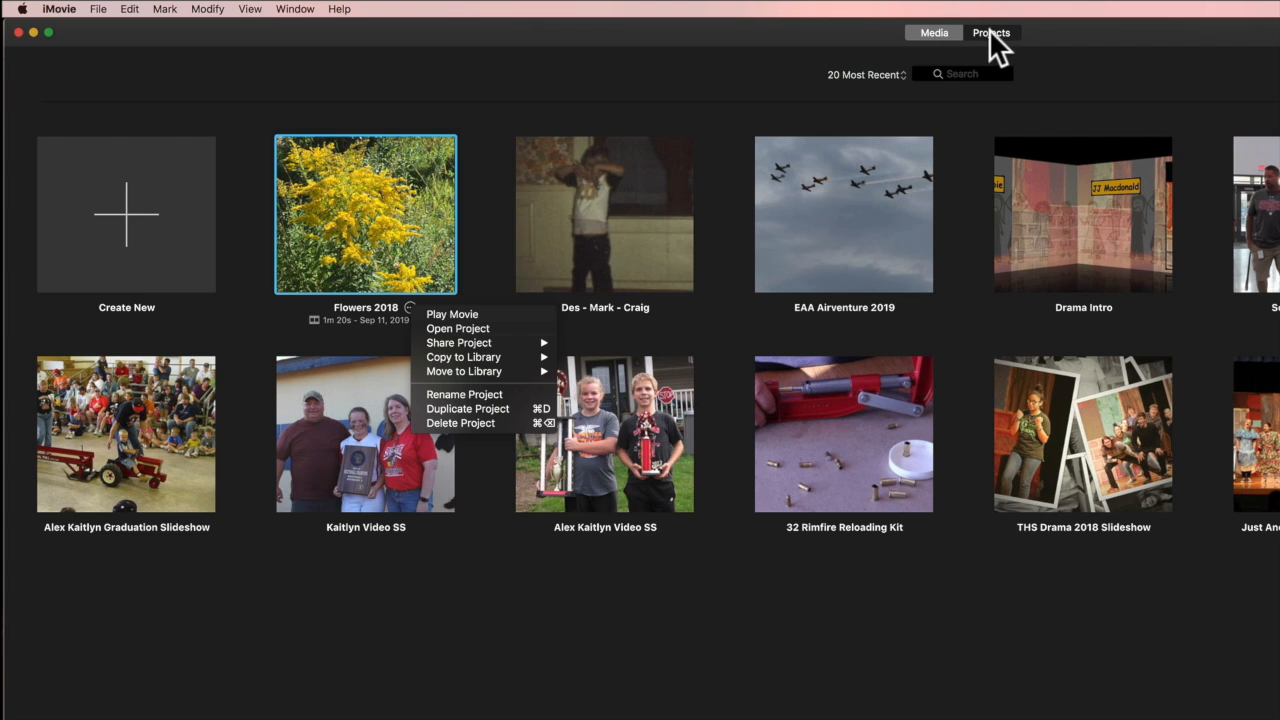
pyautogui.click(934, 33)
pyautogui.click(934, 33)
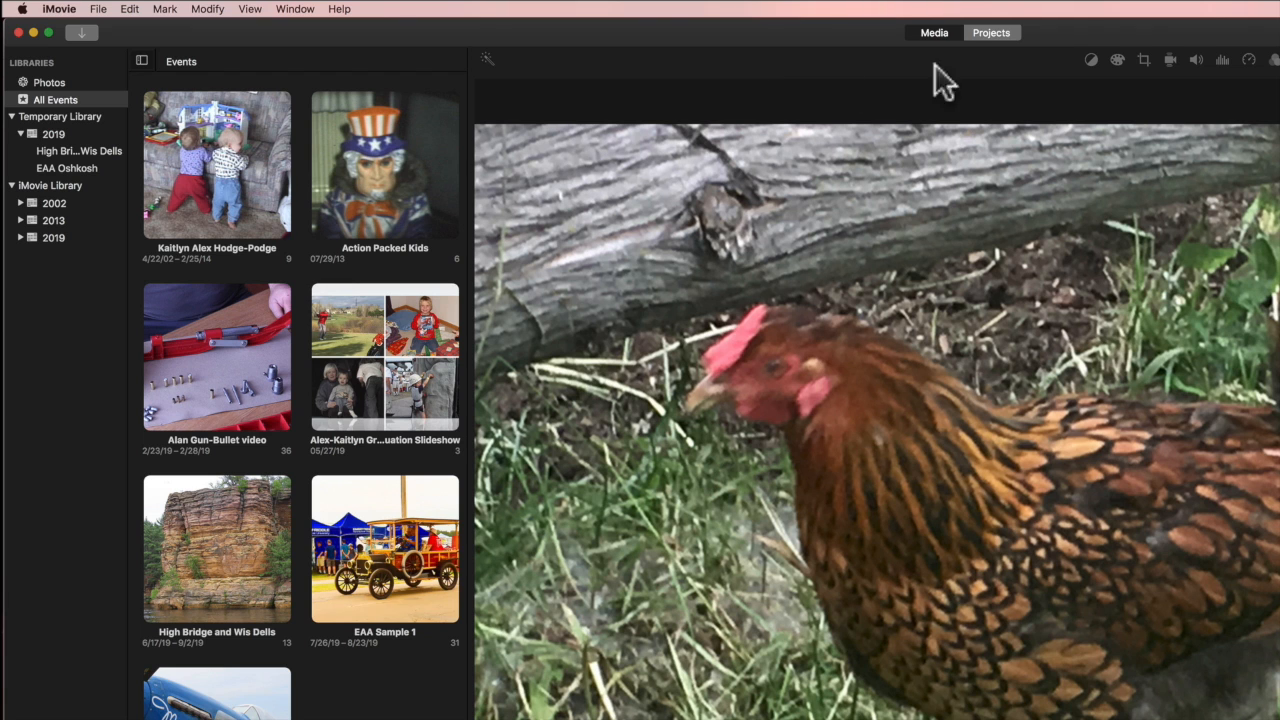
pyautogui.click(987, 33)
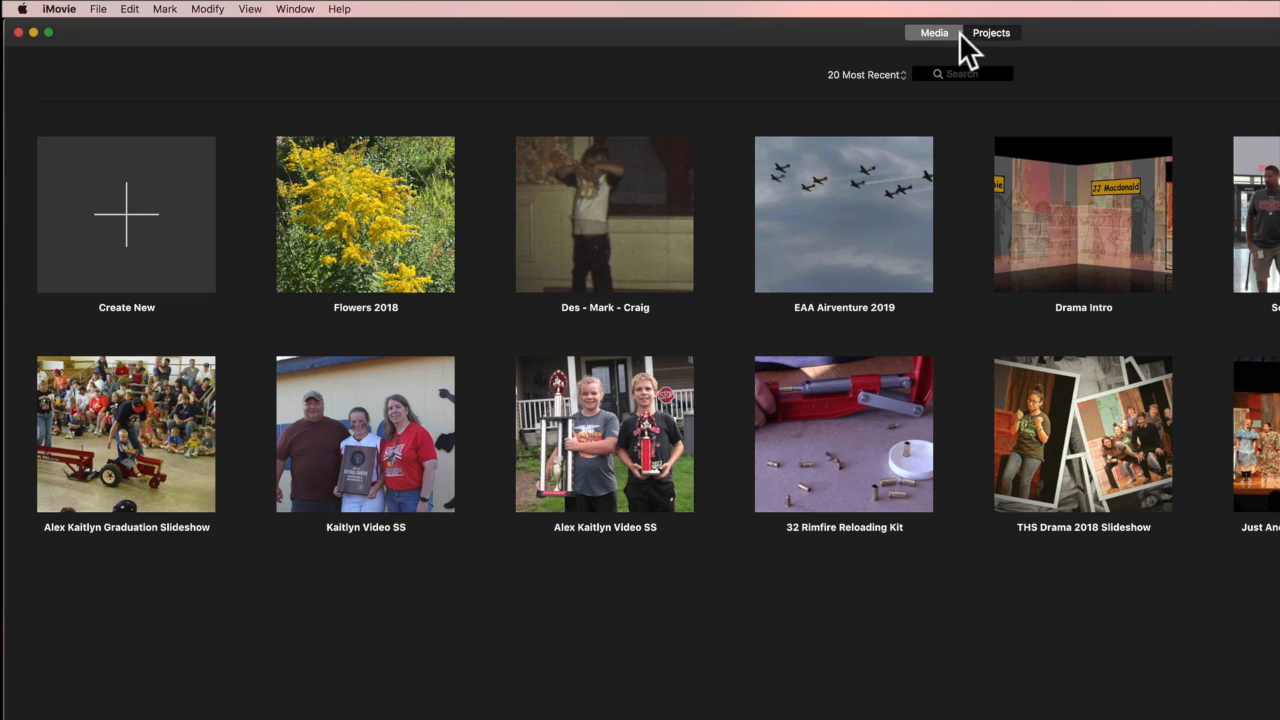
# Create a new movie, My Movie, in the Temporary Library and show its project media
pyautogui.click(136, 222)
pyautogui.click(130, 290)
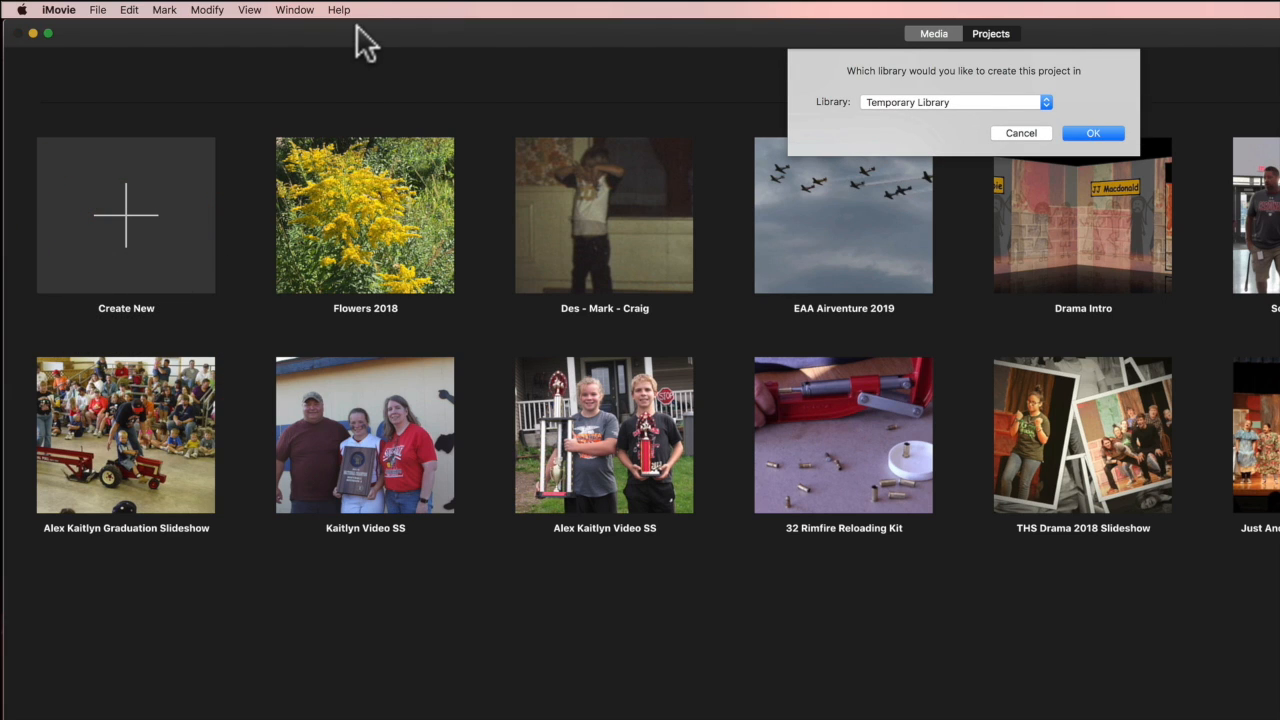
pyautogui.click(1089, 131)
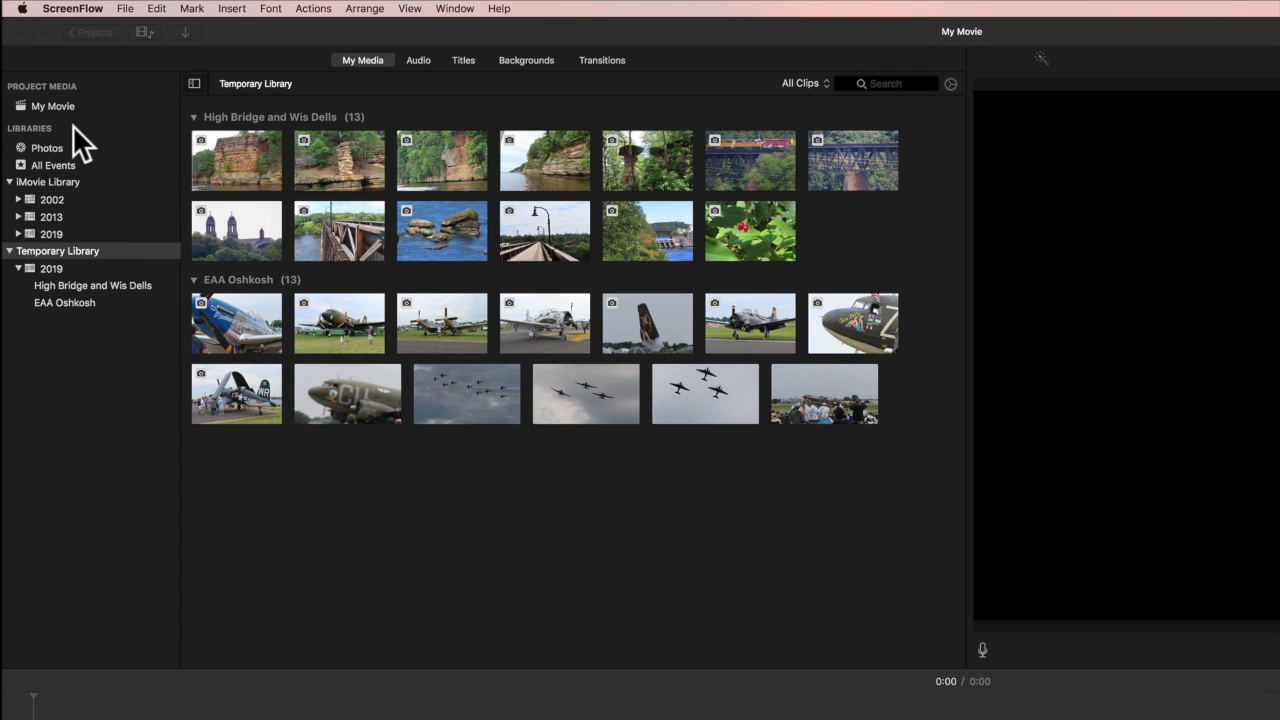
pyautogui.click(68, 104)
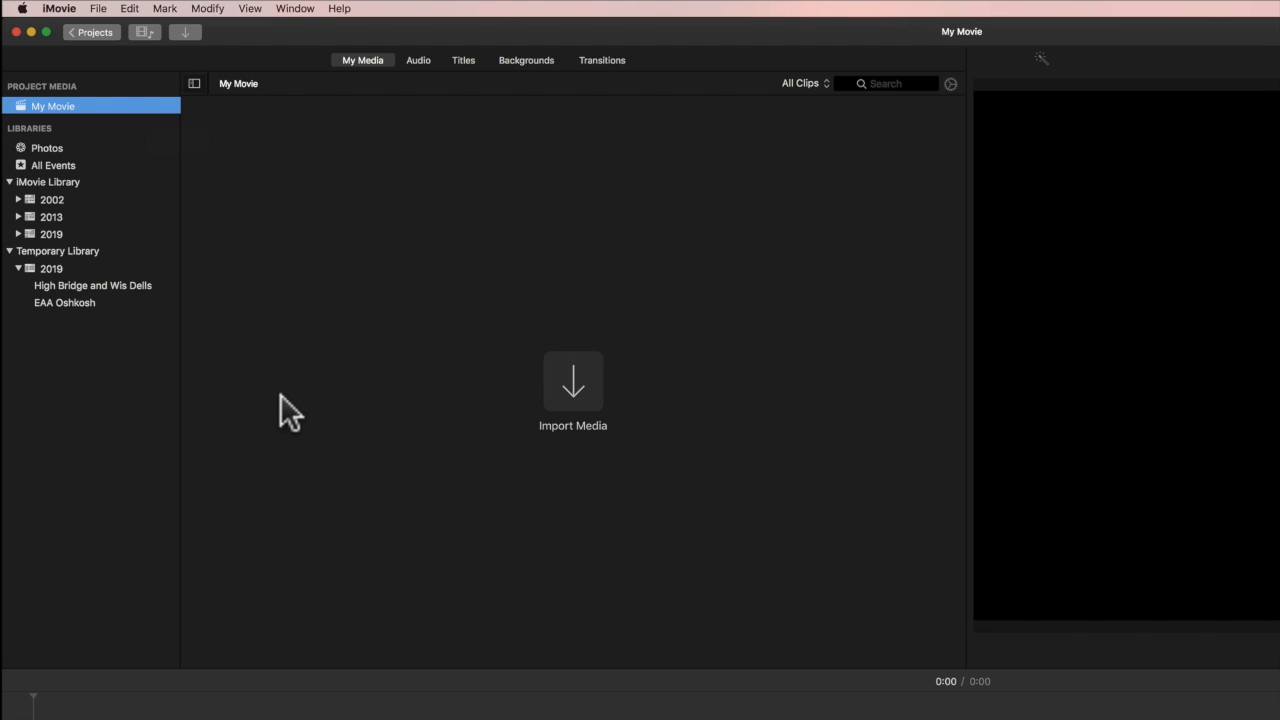
# Browse the High Bridge and Wis Dells photos, selecting the first four, then only the first
pyautogui.click(87, 283)
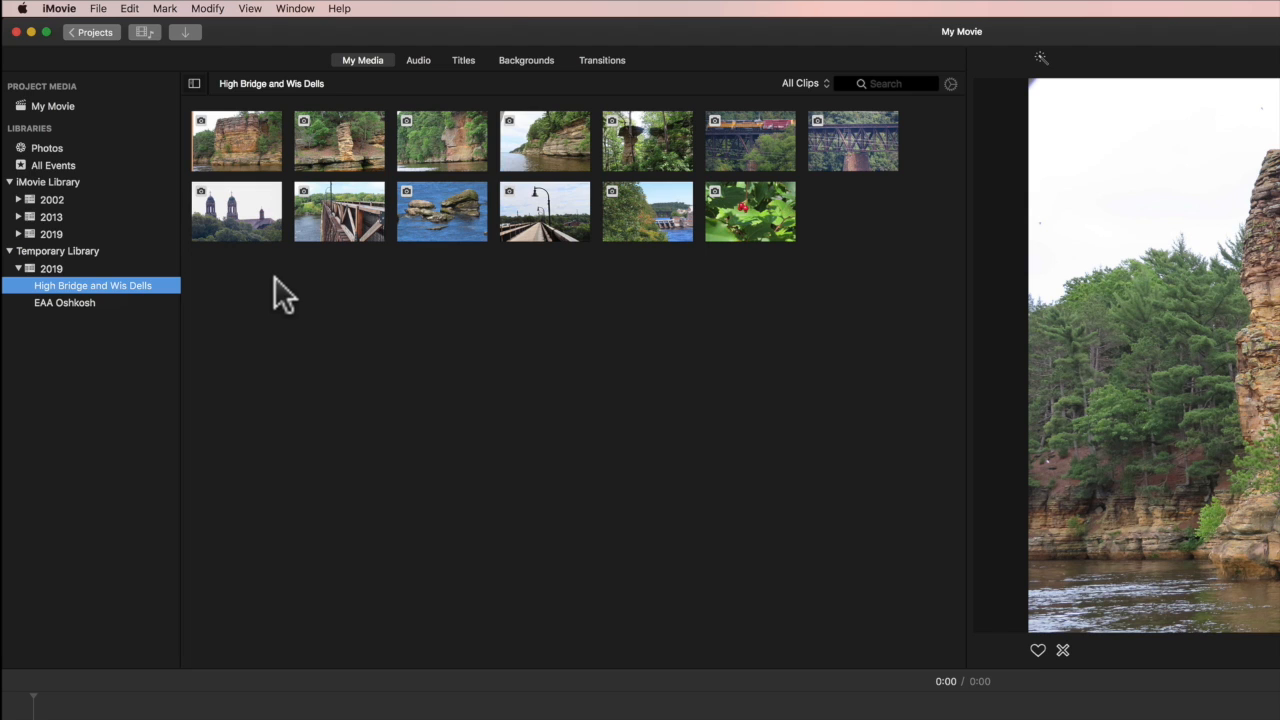
pyautogui.click(233, 151)
pyautogui.click(233, 153)
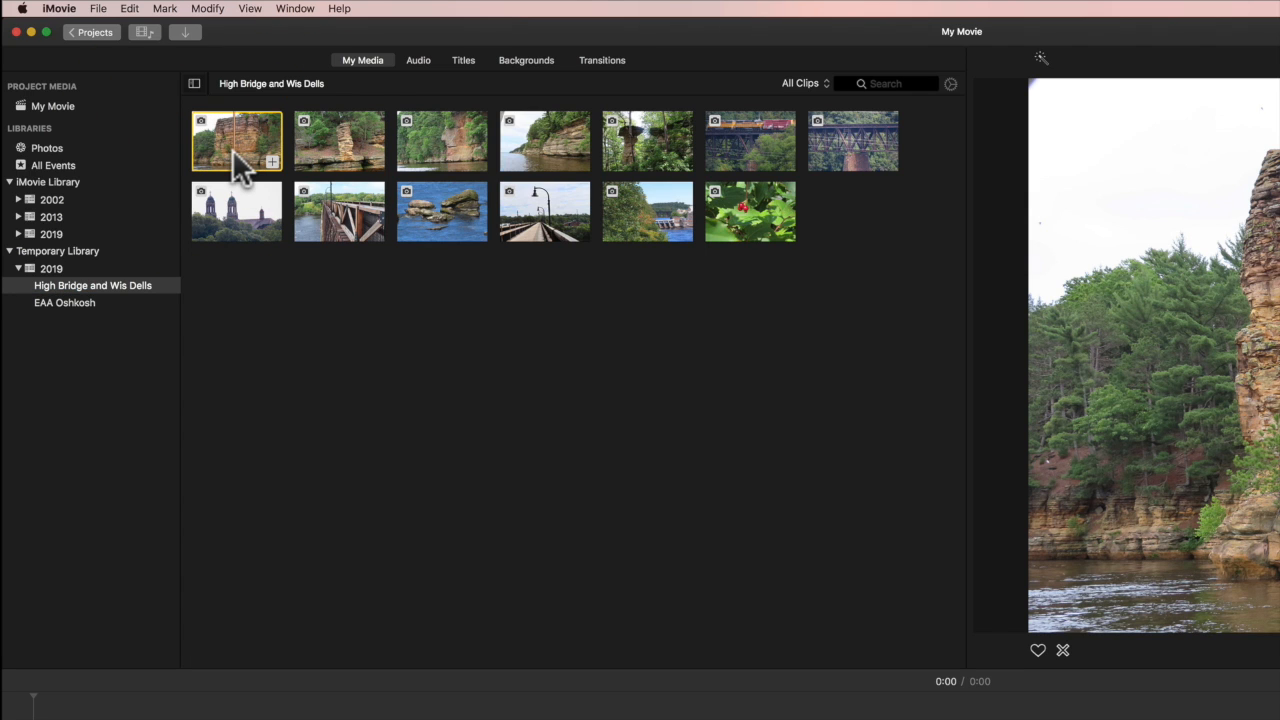
pyautogui.click(522, 153)
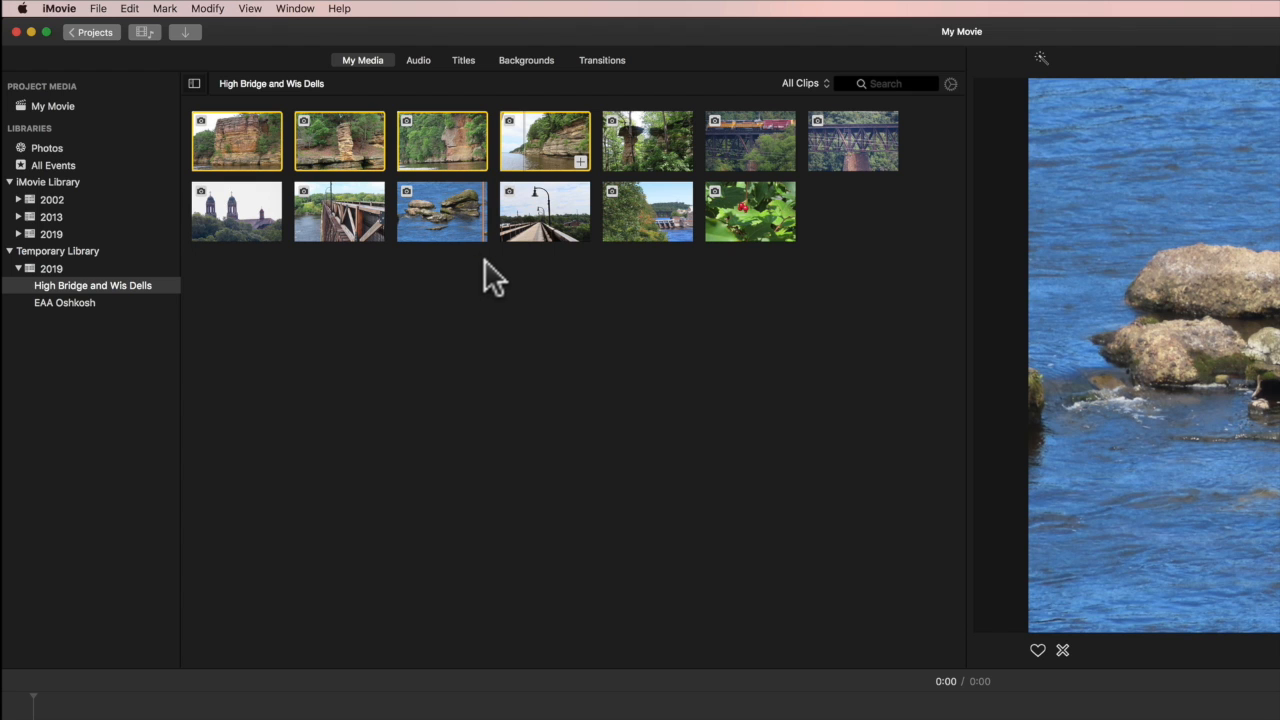
pyautogui.click(519, 282)
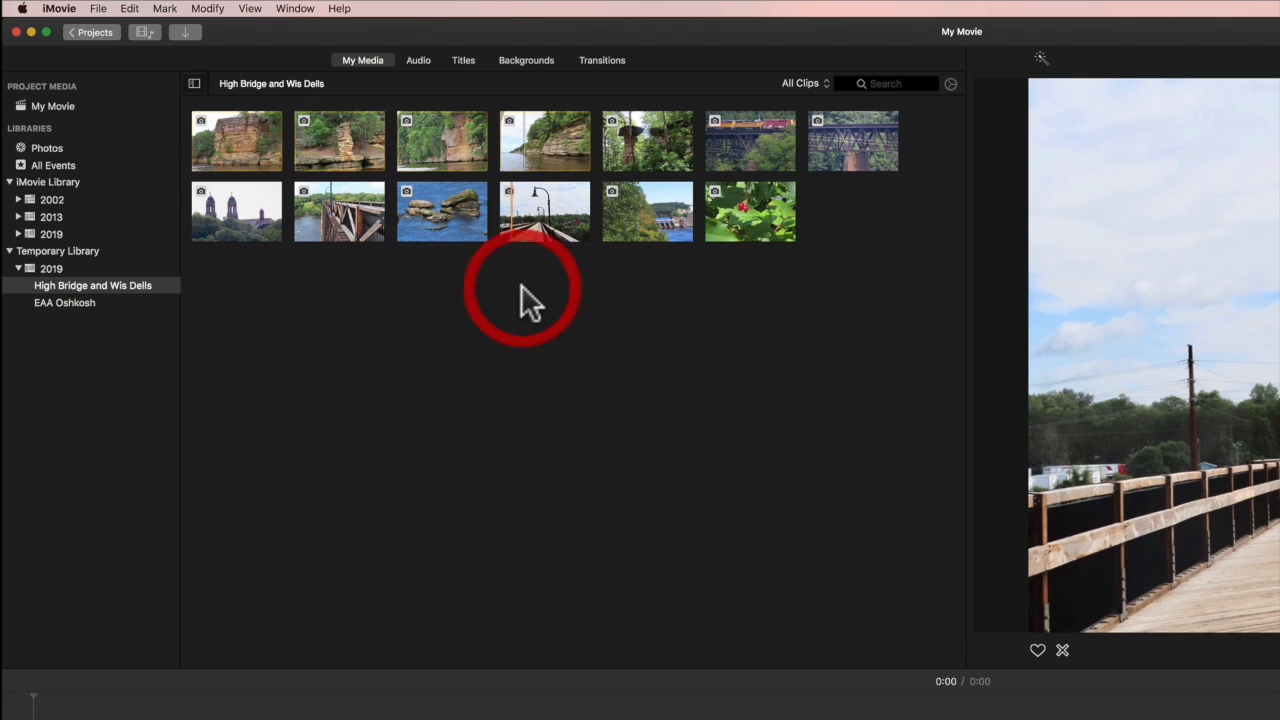
pyautogui.click(265, 166)
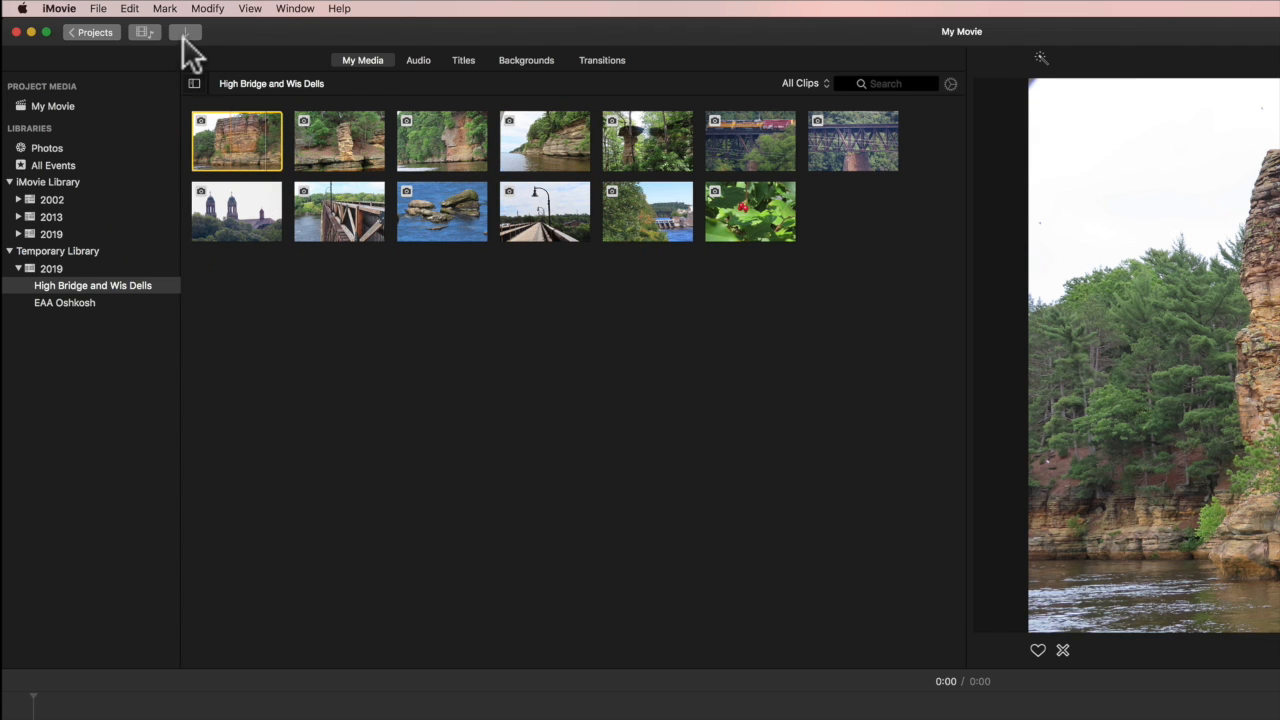
pyautogui.click(130, 9)
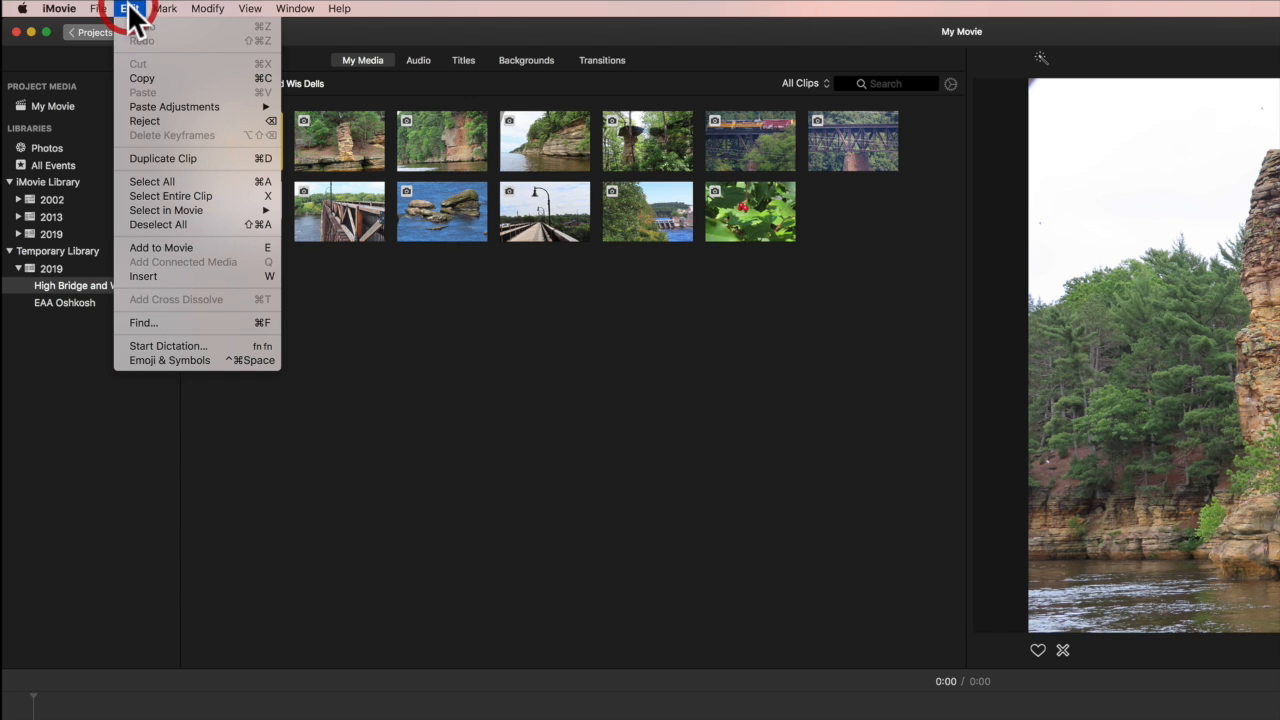
pyautogui.click(204, 181)
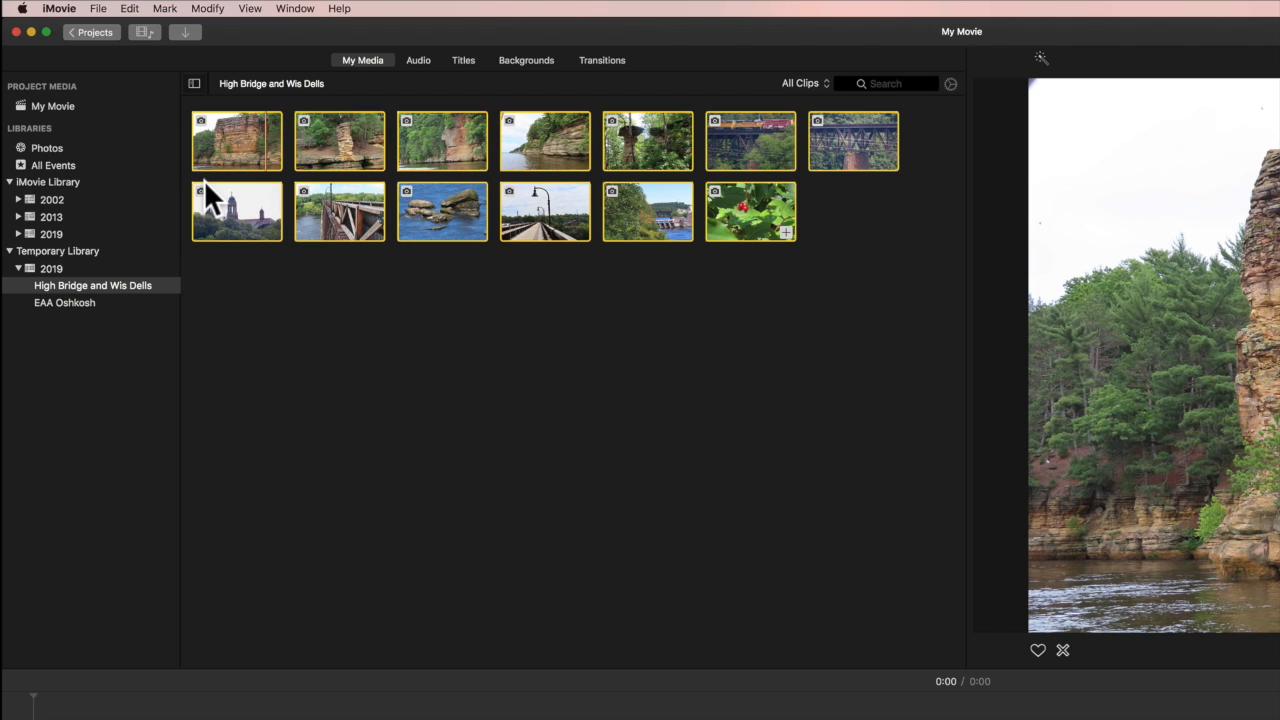
pyautogui.click(366, 217)
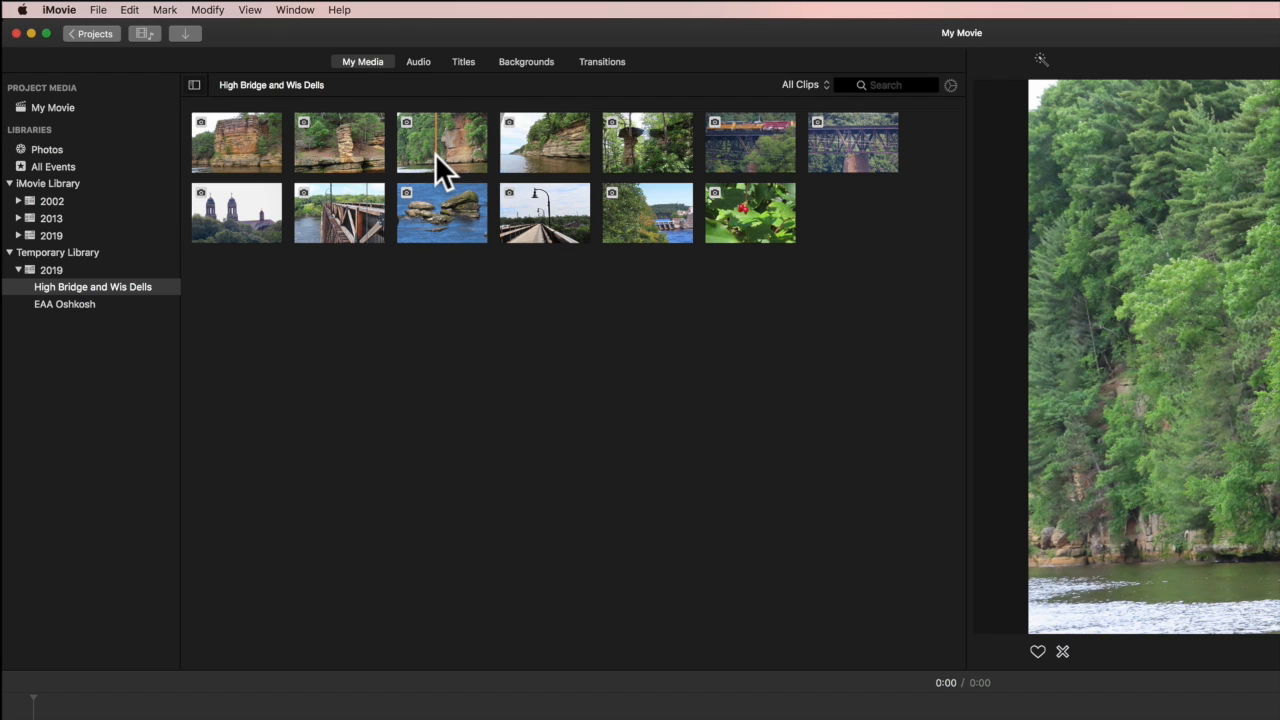
pyautogui.click(435, 155)
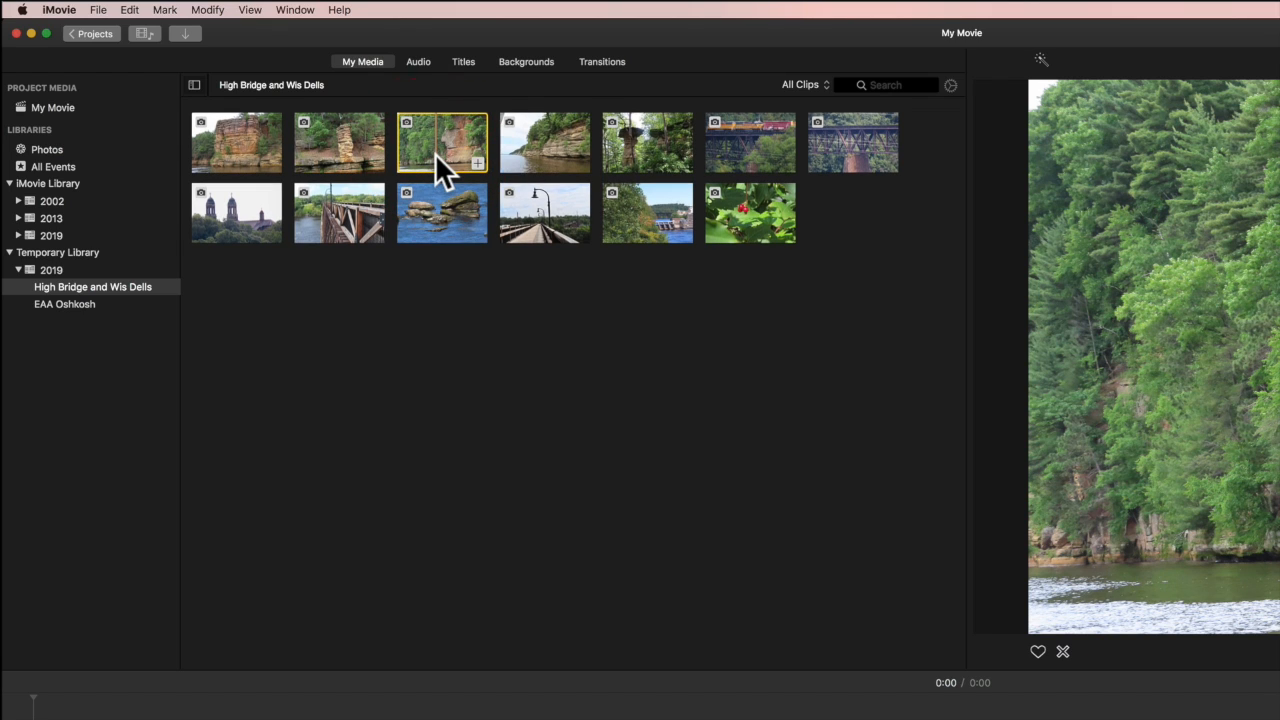
pyautogui.keyDown('super'); pyautogui.click(658, 160); pyautogui.keyUp('super')
pyautogui.keyDown('super'); pyautogui.click(626, 209); pyautogui.keyUp('super')
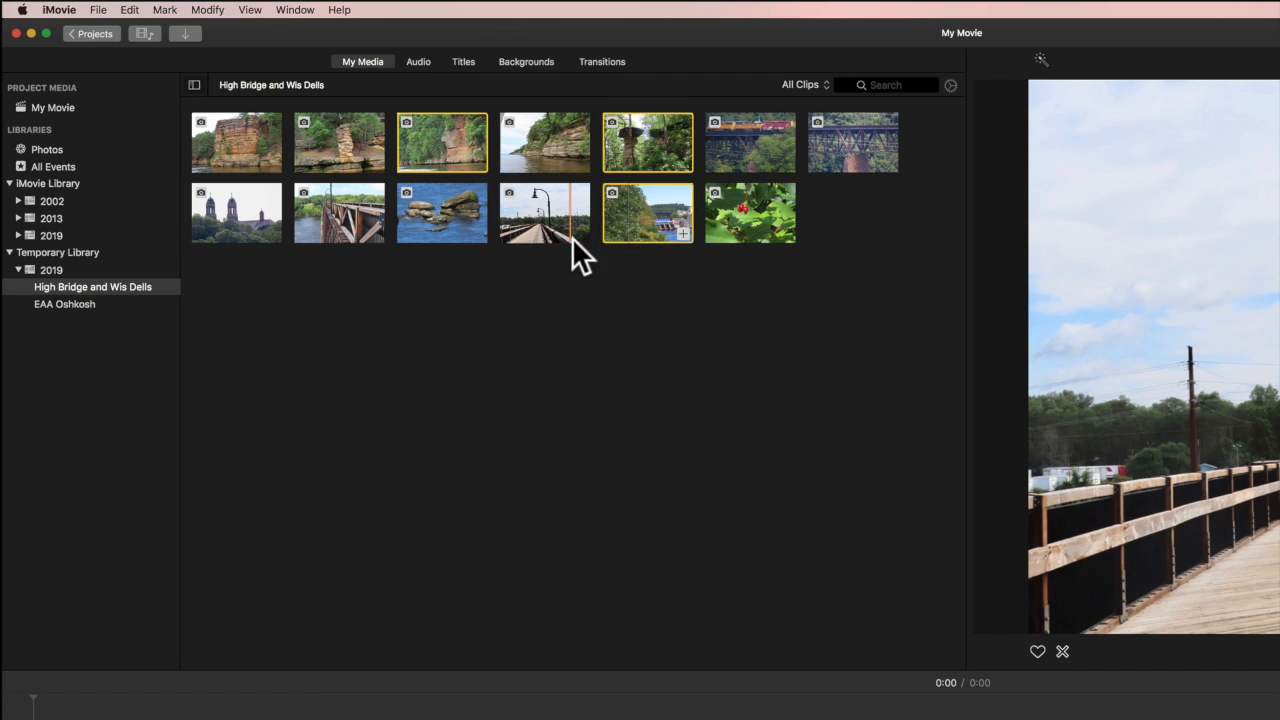
pyautogui.click(615, 301)
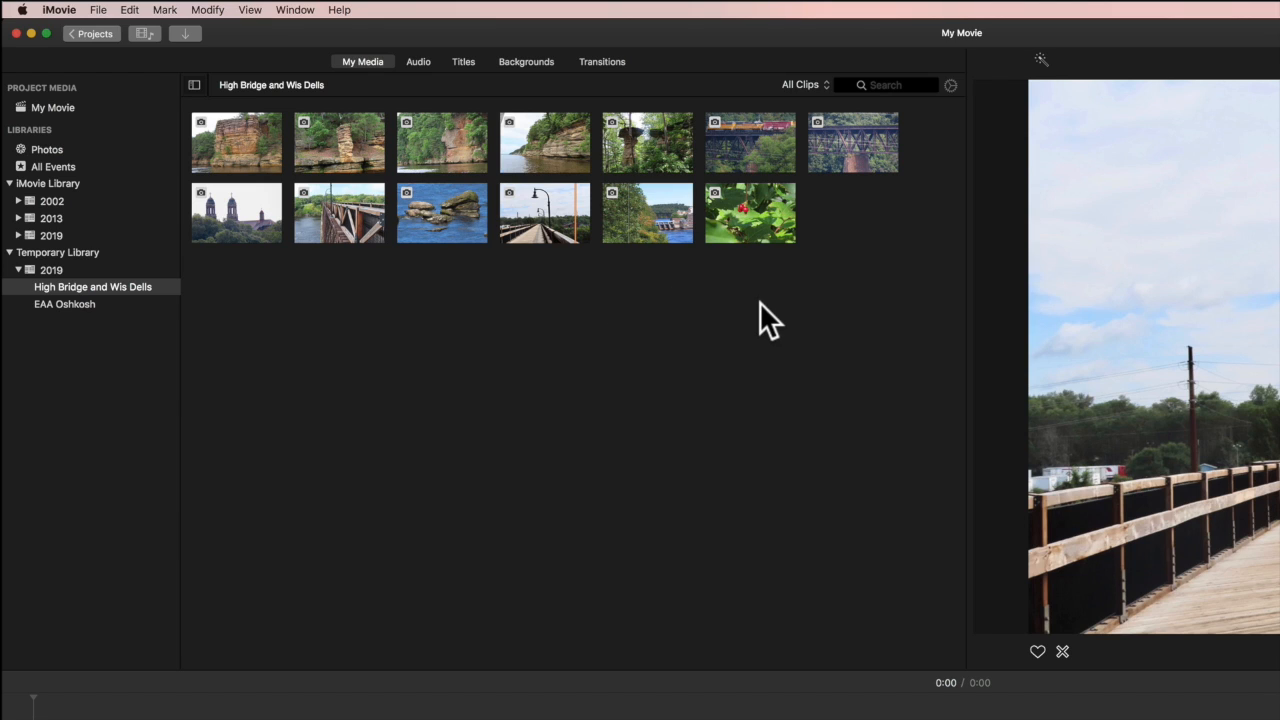
pyautogui.moveTo(823, 264); pyautogui.dragTo(226, 122)
pyautogui.click(655, 260)
# In Preferences, keep Ken Burns photo placement and change Photo Duration from 4.0 to 3.0 seconds
pyautogui.click(60, 10)
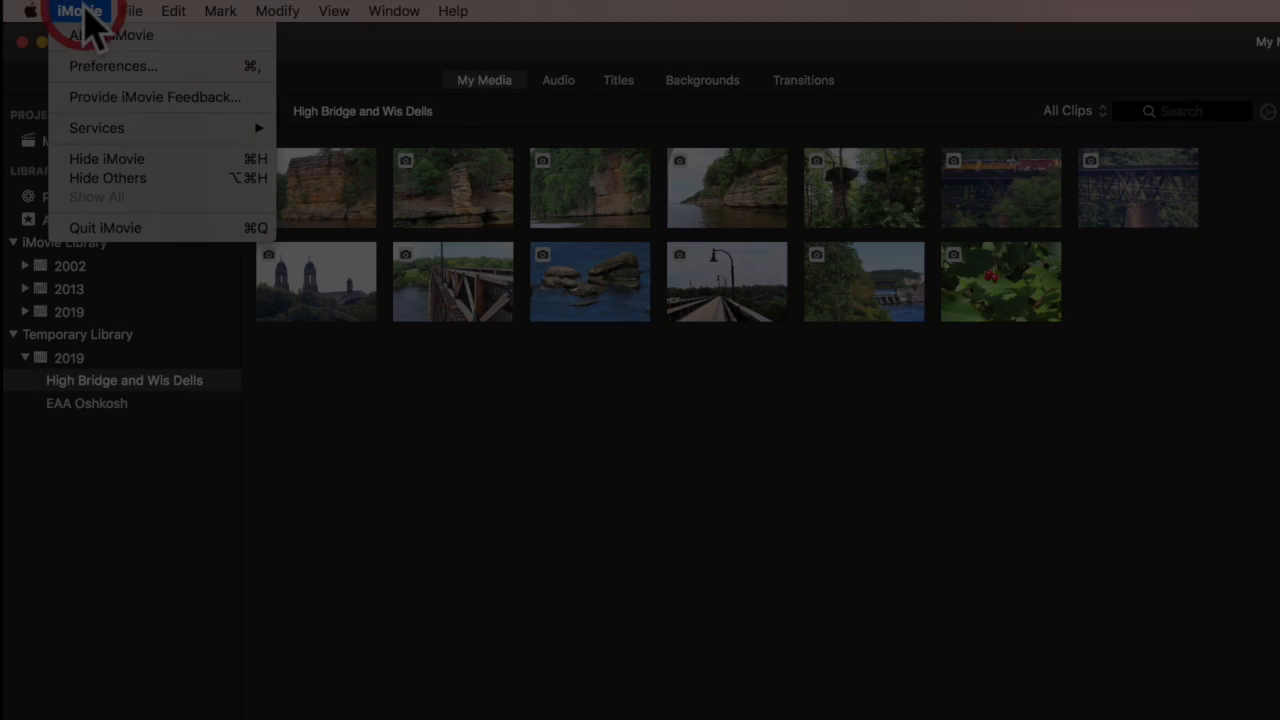
pyautogui.click(96, 64)
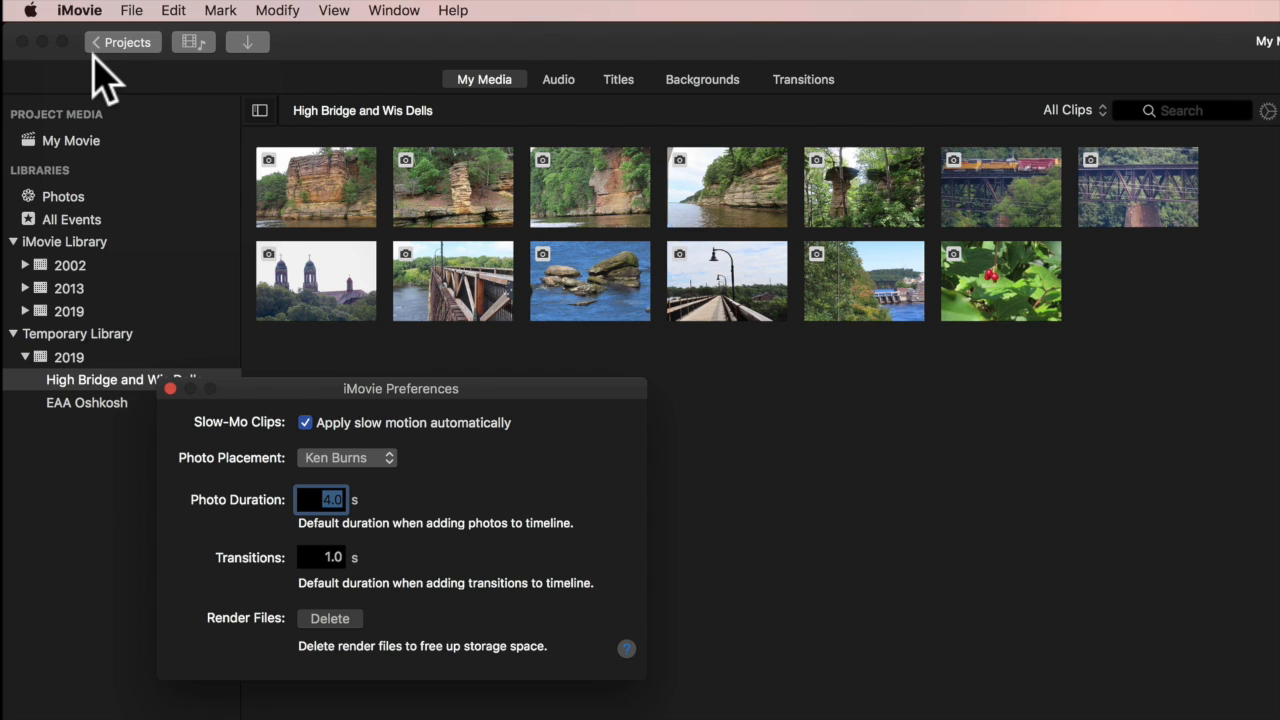
pyautogui.click(342, 457)
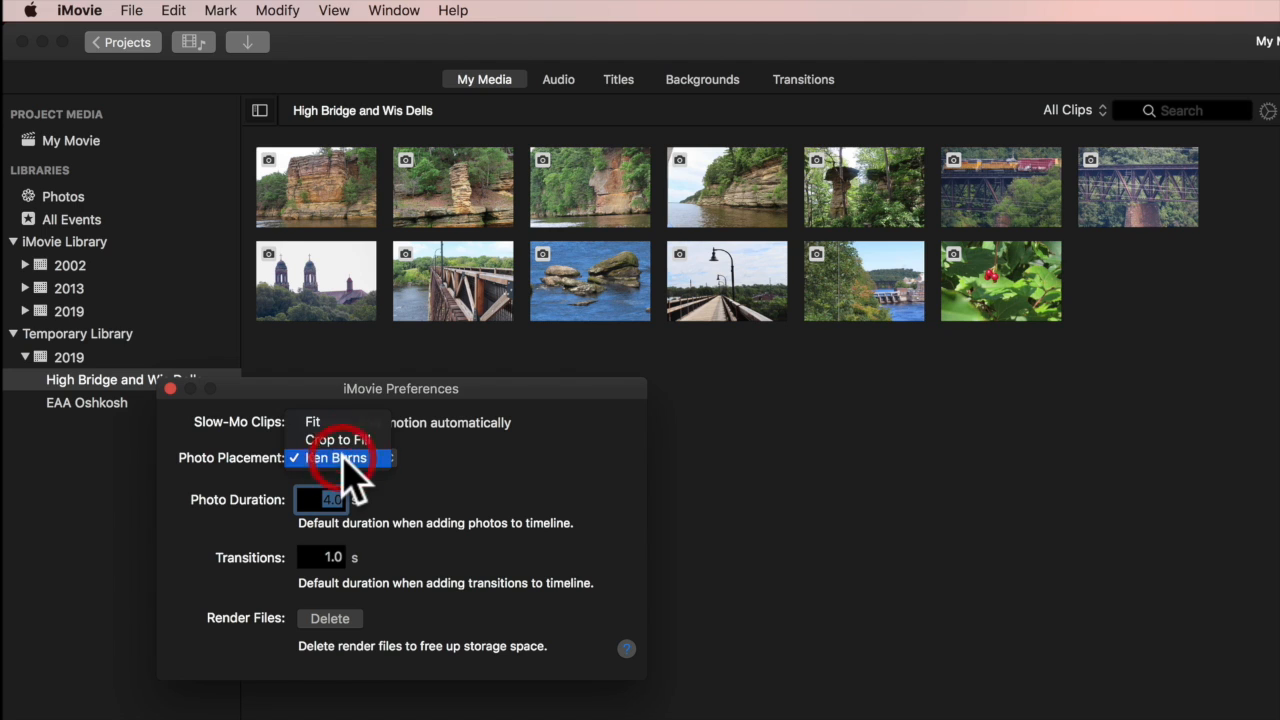
pyautogui.click(342, 457)
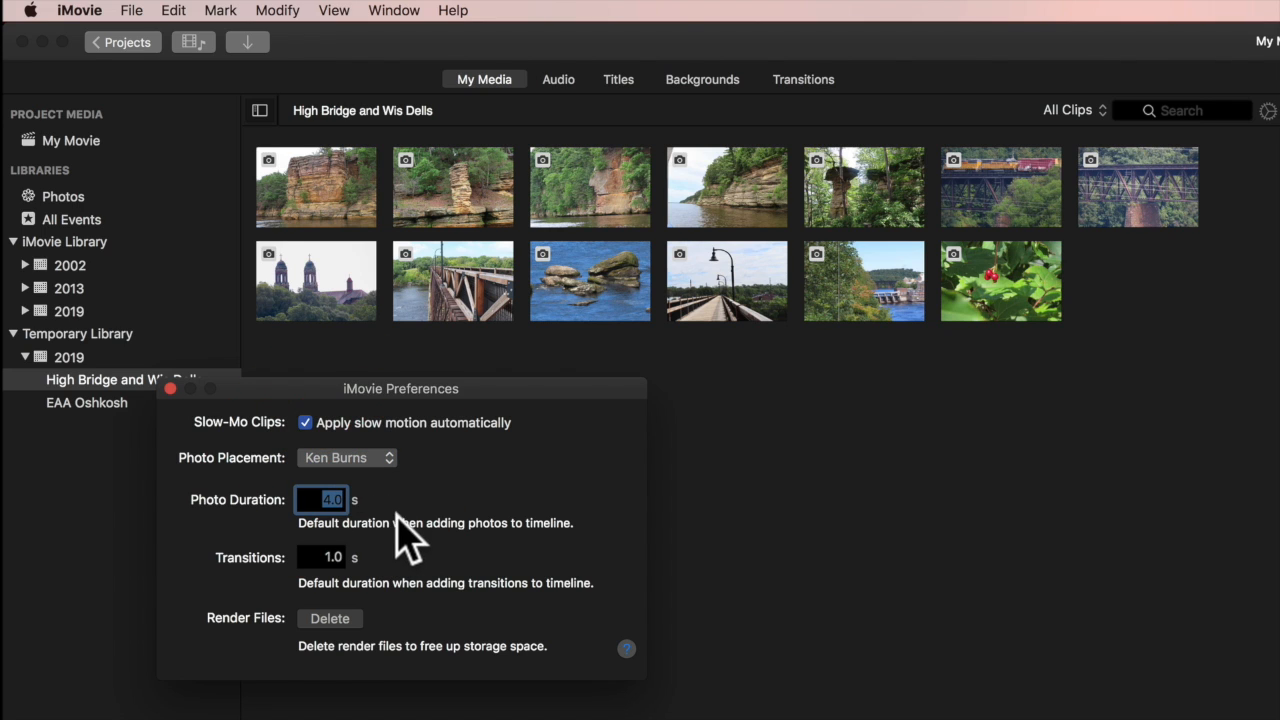
pyautogui.click(404, 503)
pyautogui.click(333, 500)
pyautogui.click(332, 499)
pyautogui.click(332, 499)
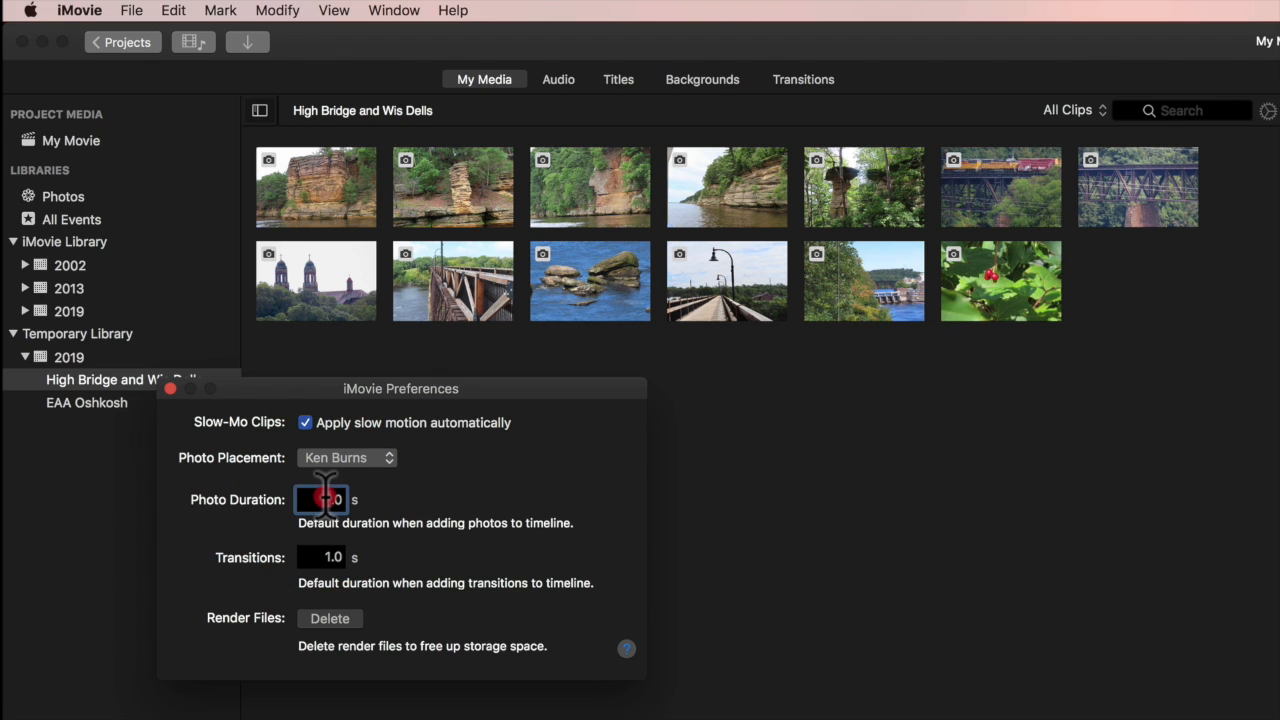
pyautogui.write('3')
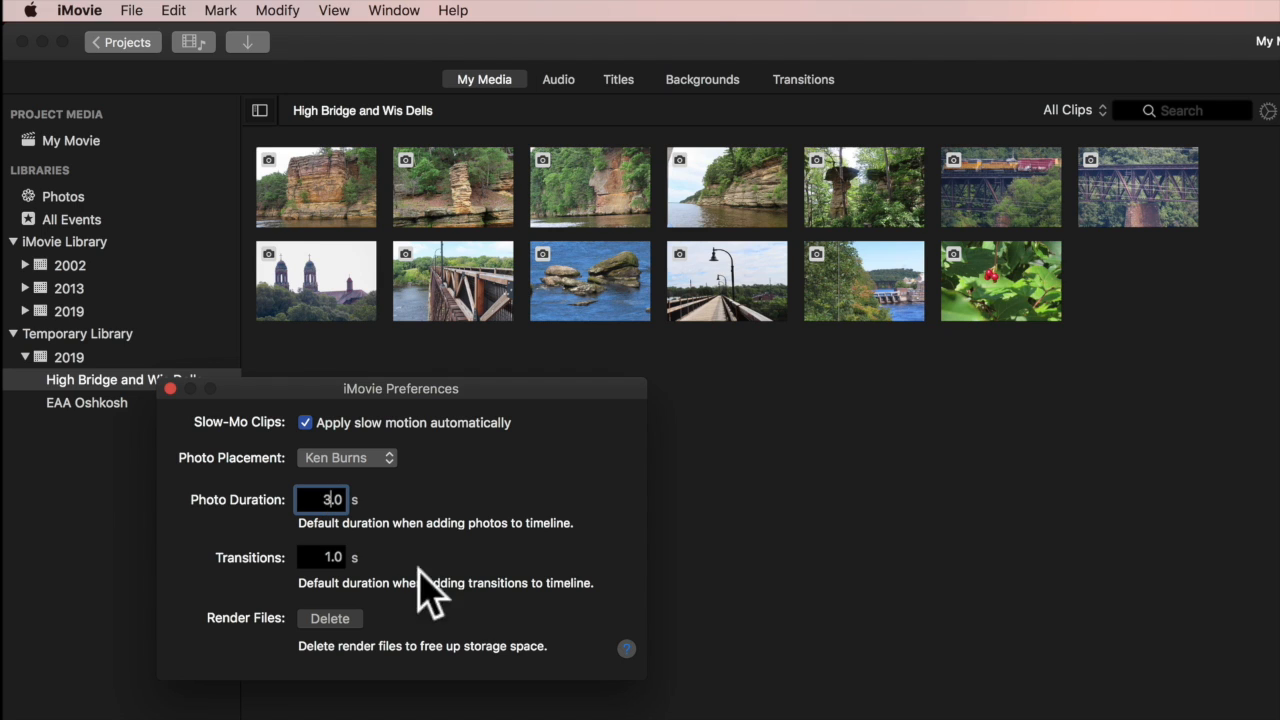
pyautogui.click(500, 561)
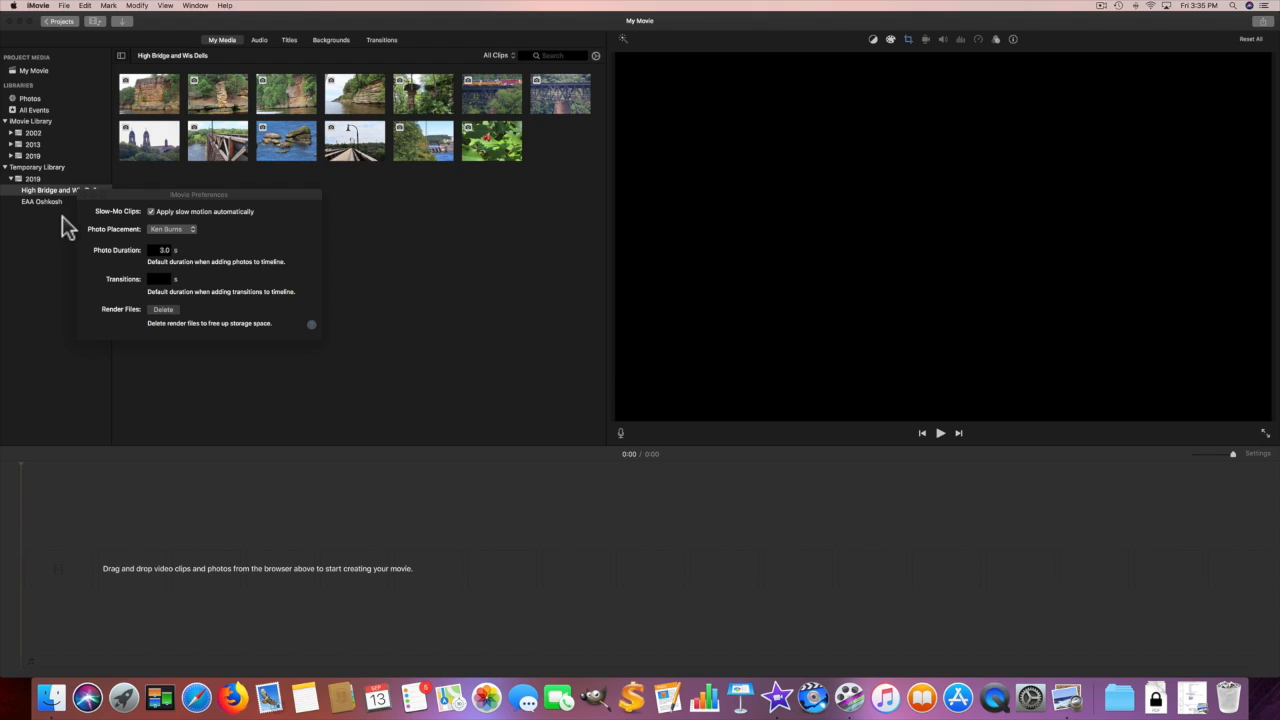
# Close Preferences and drag the red rock-cliff photo into the timeline as the first clip
pyautogui.click(85, 196)
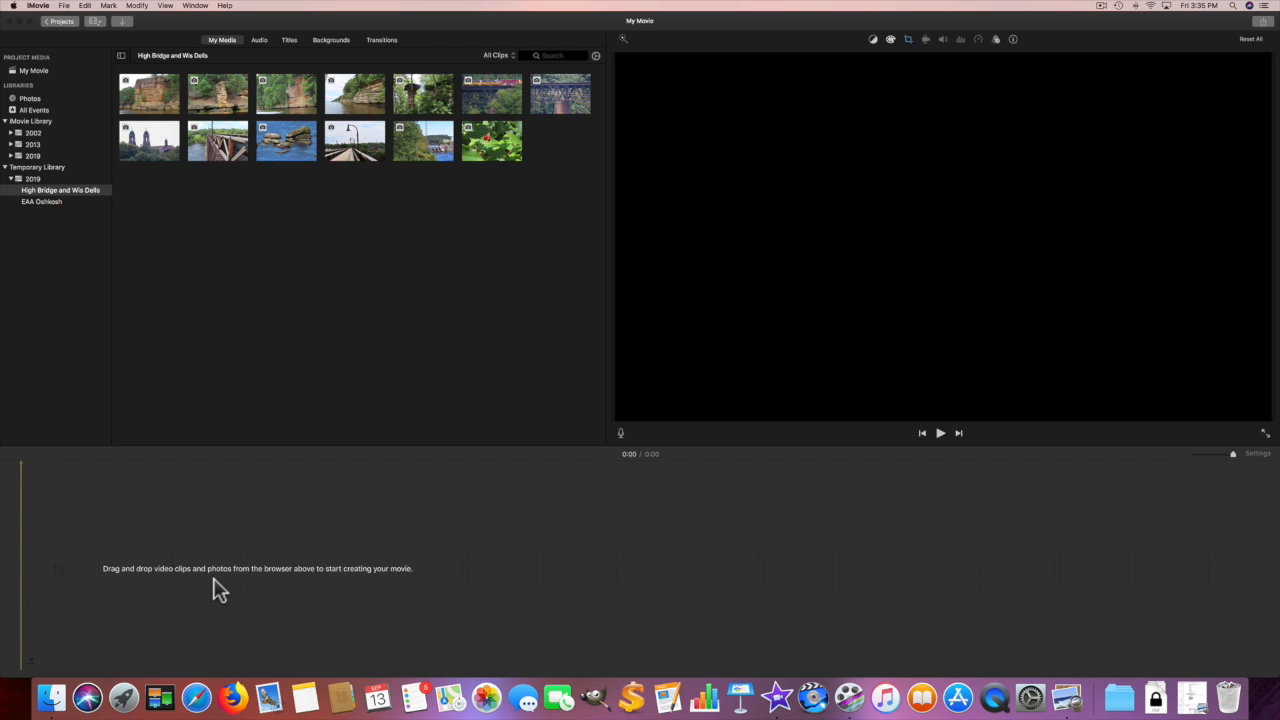
pyautogui.click(165, 109)
pyautogui.moveTo(143, 289); pyautogui.dragTo(63, 523)
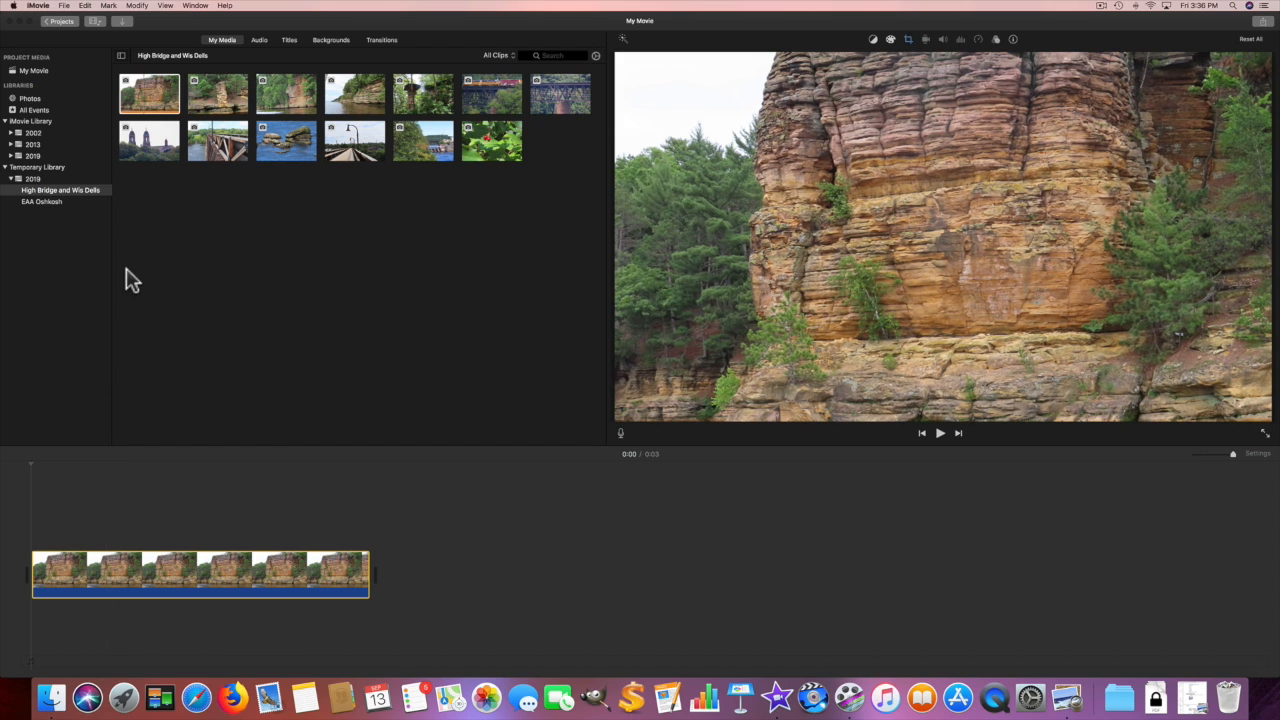
# Append the rock-pillar photo as clip two, then select the third cliff photo through the berries photo
pyautogui.click(222, 97)
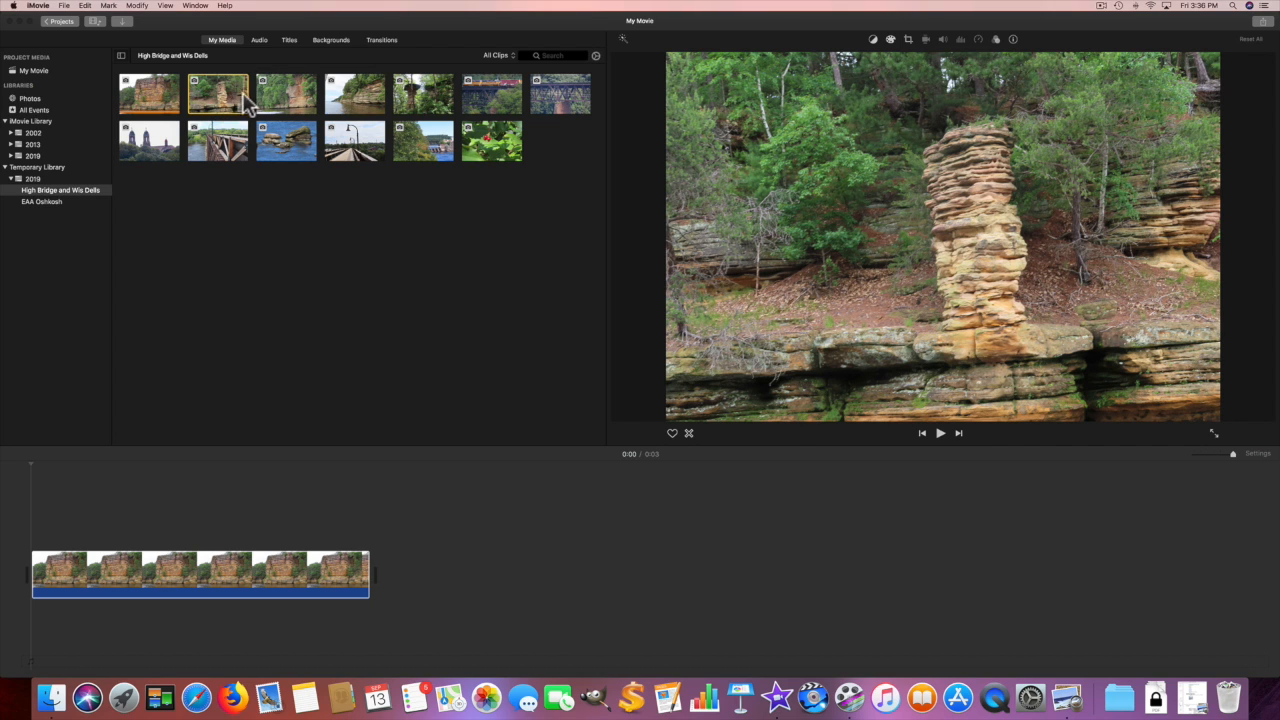
pyautogui.click(240, 106)
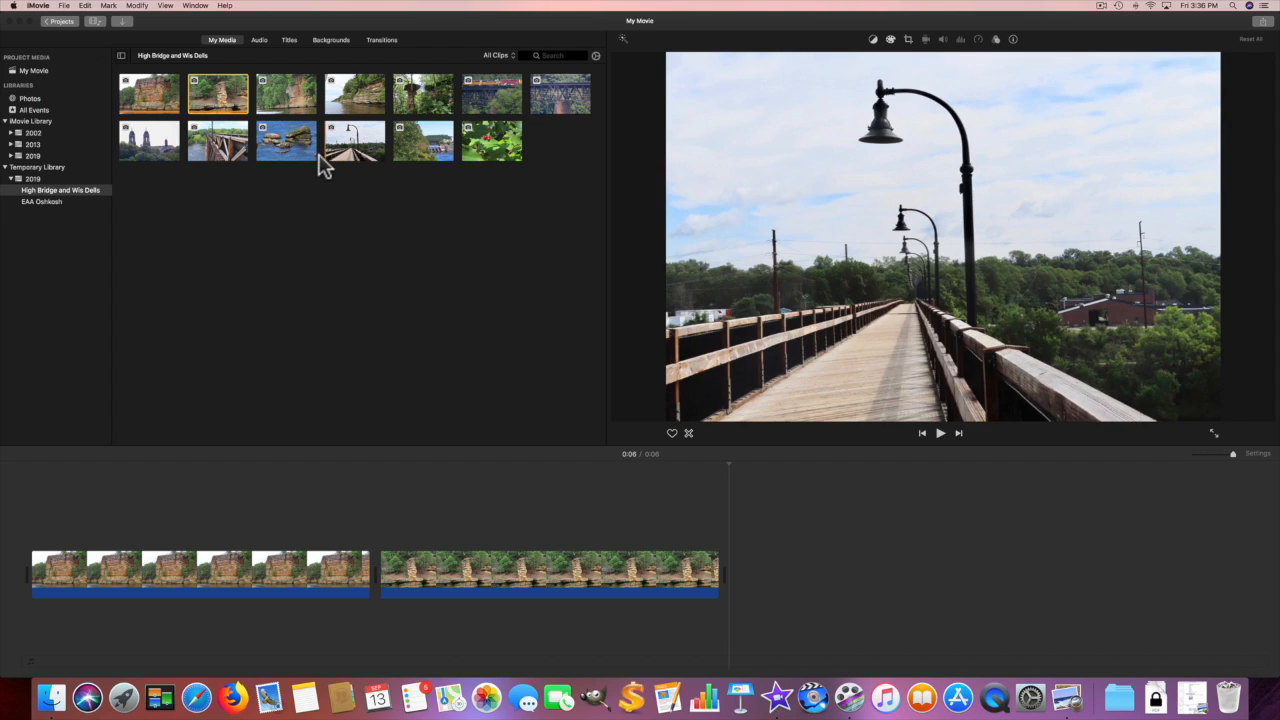
pyautogui.click(293, 110)
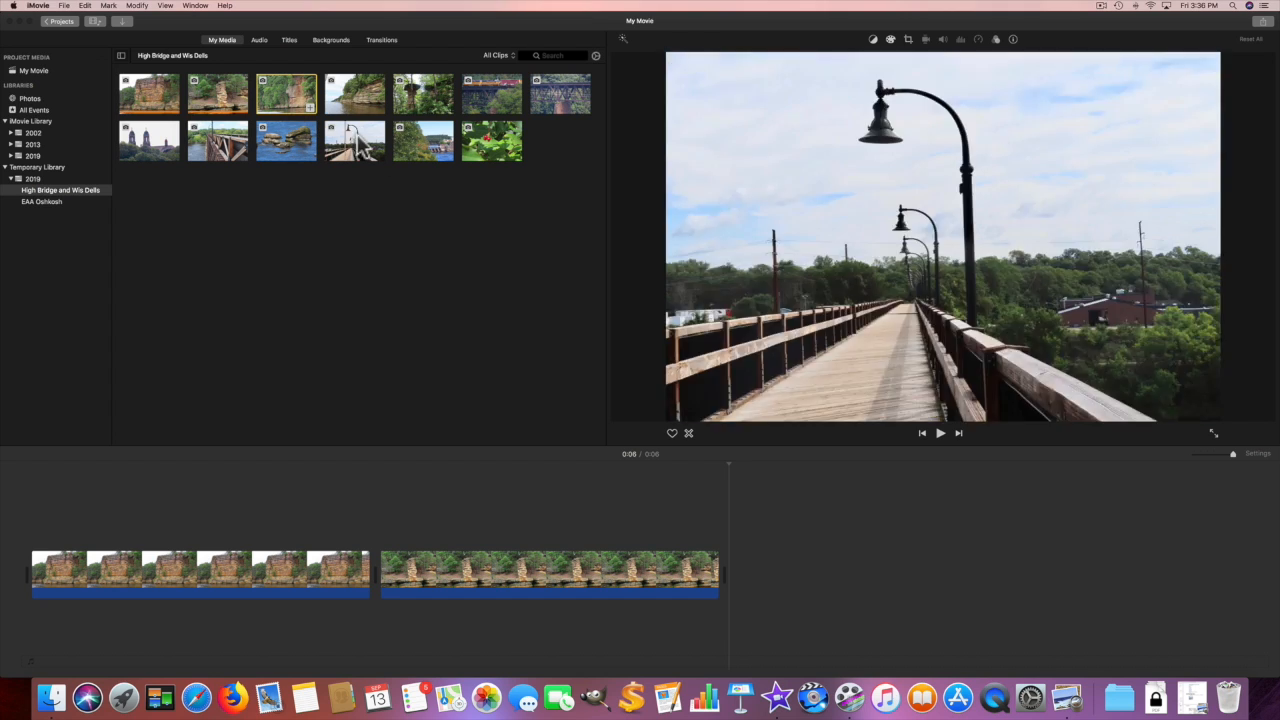
pyautogui.click(469, 143)
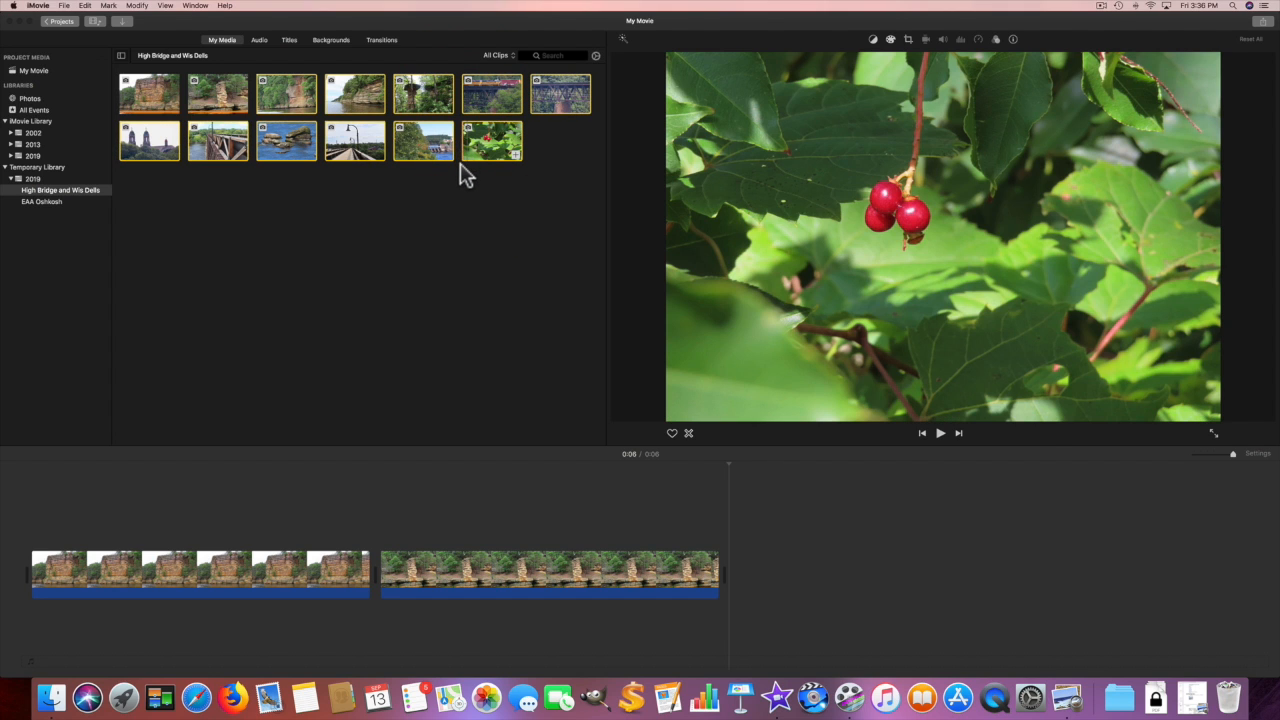
# Add the selected photos to reach 0:39, then stretch the final berries clip to 3.1 seconds
pyautogui.click(515, 156)
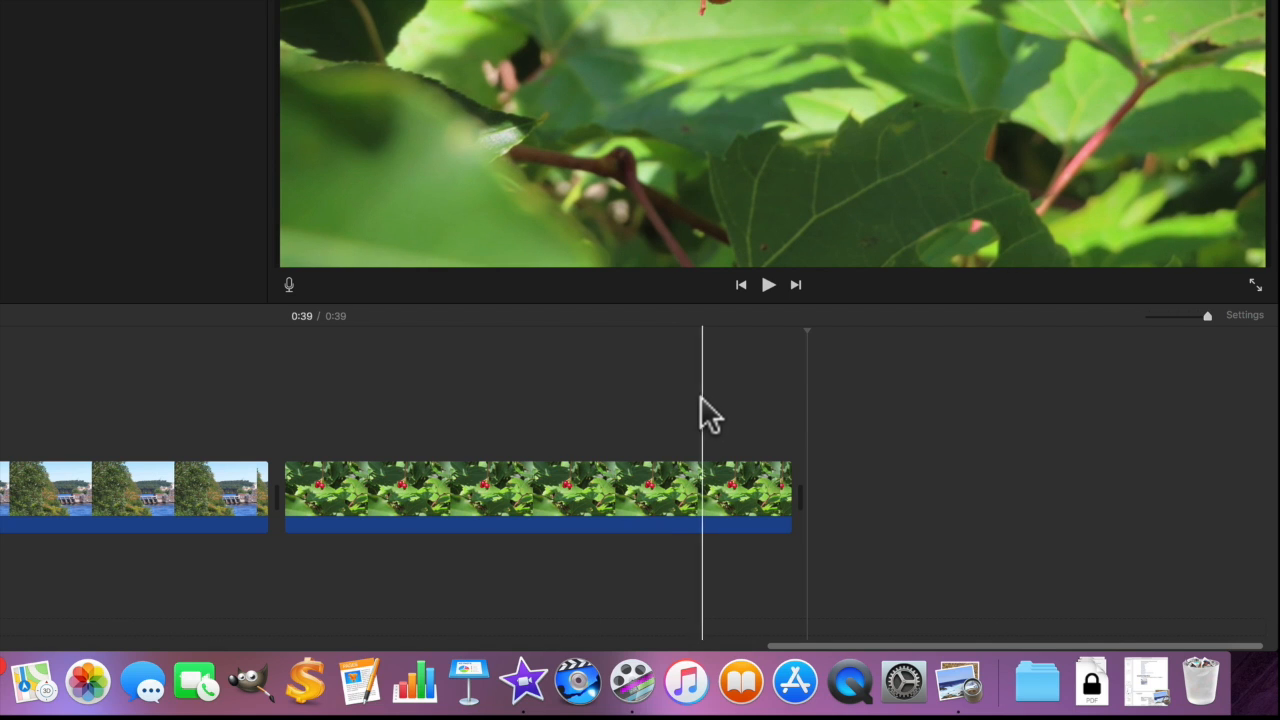
pyautogui.click(628, 472)
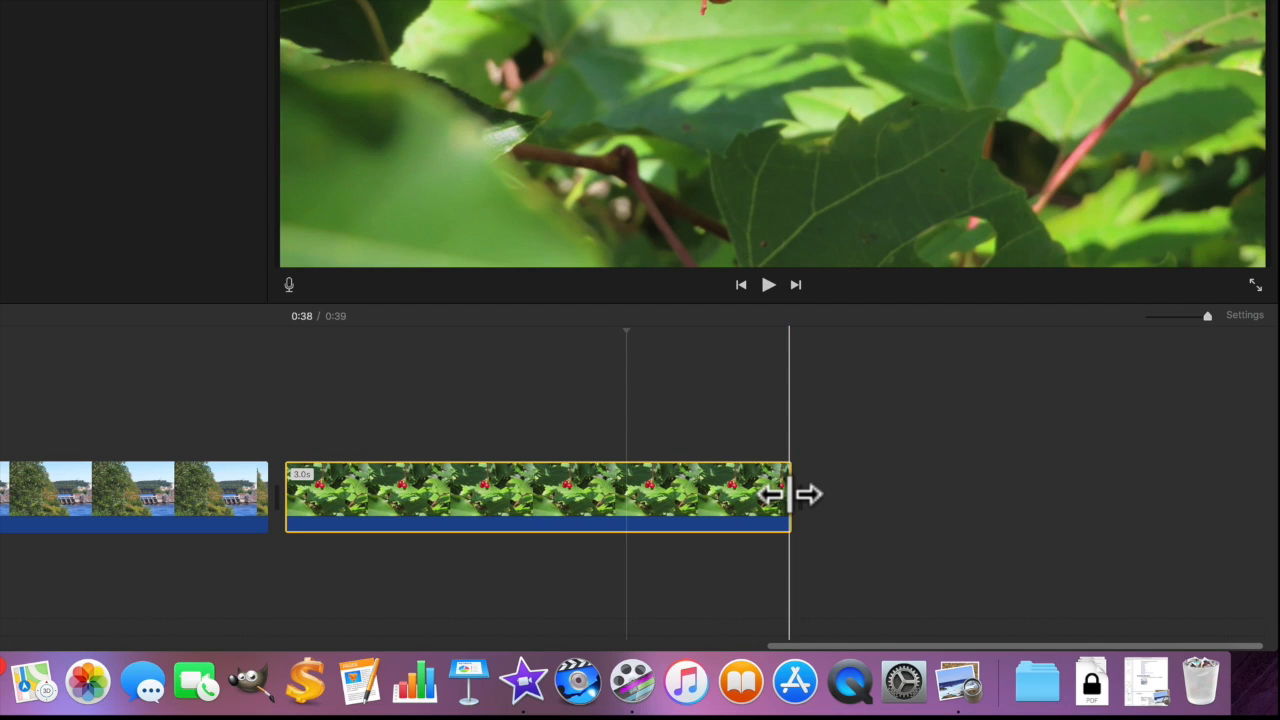
pyautogui.moveTo(789, 494); pyautogui.dragTo(815, 489)
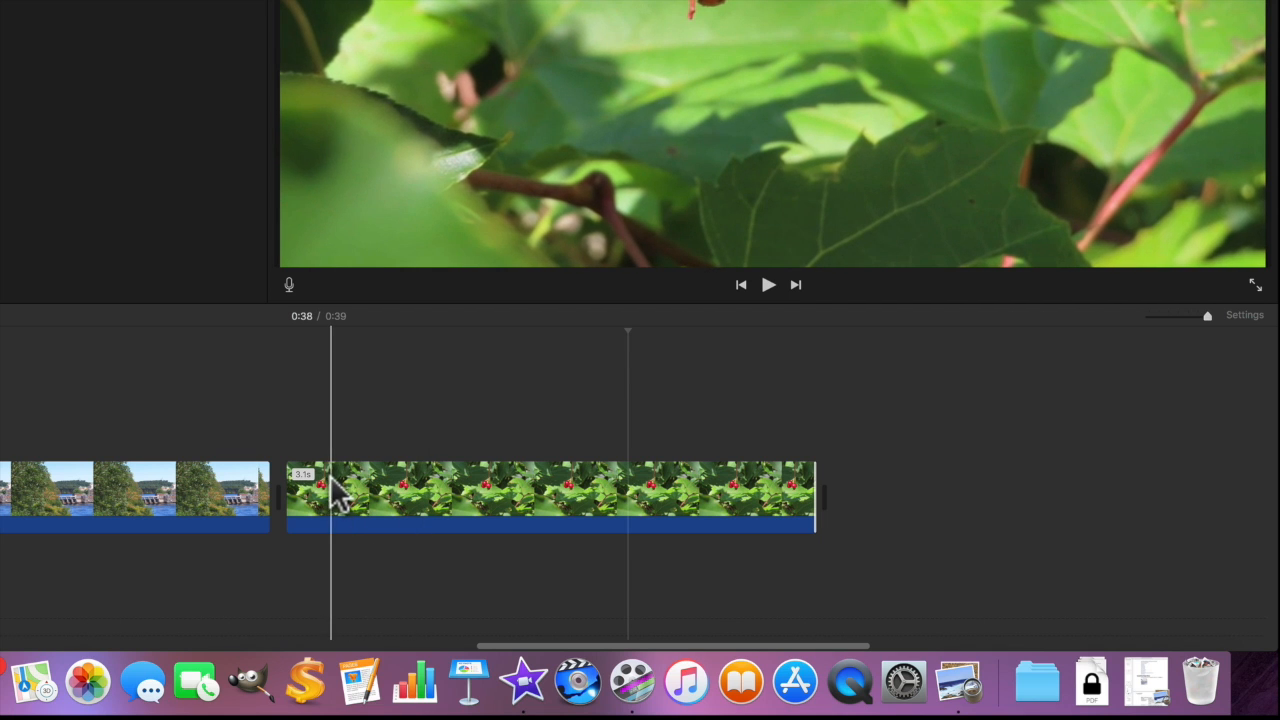
# Open and dismiss the dam clip's menu, then zoom the timeline out to fit all 13 clips
pyautogui.rightClick(210, 473)
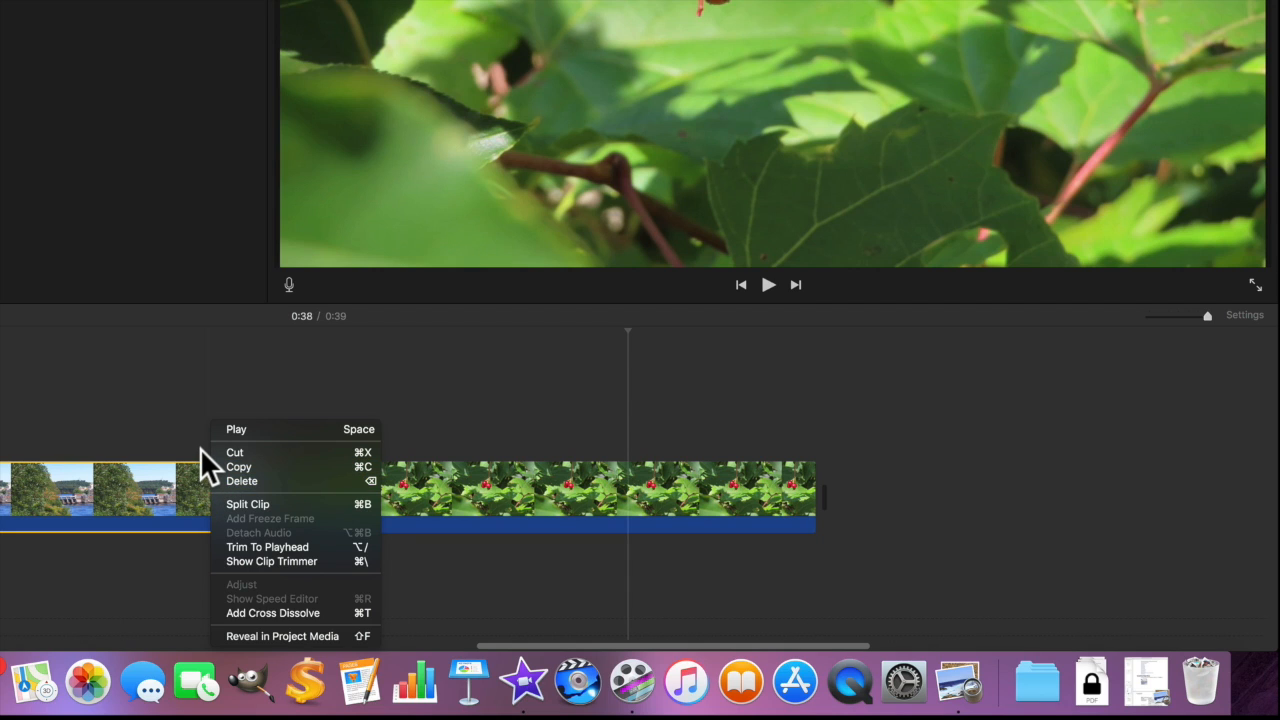
pyautogui.click(1207, 316)
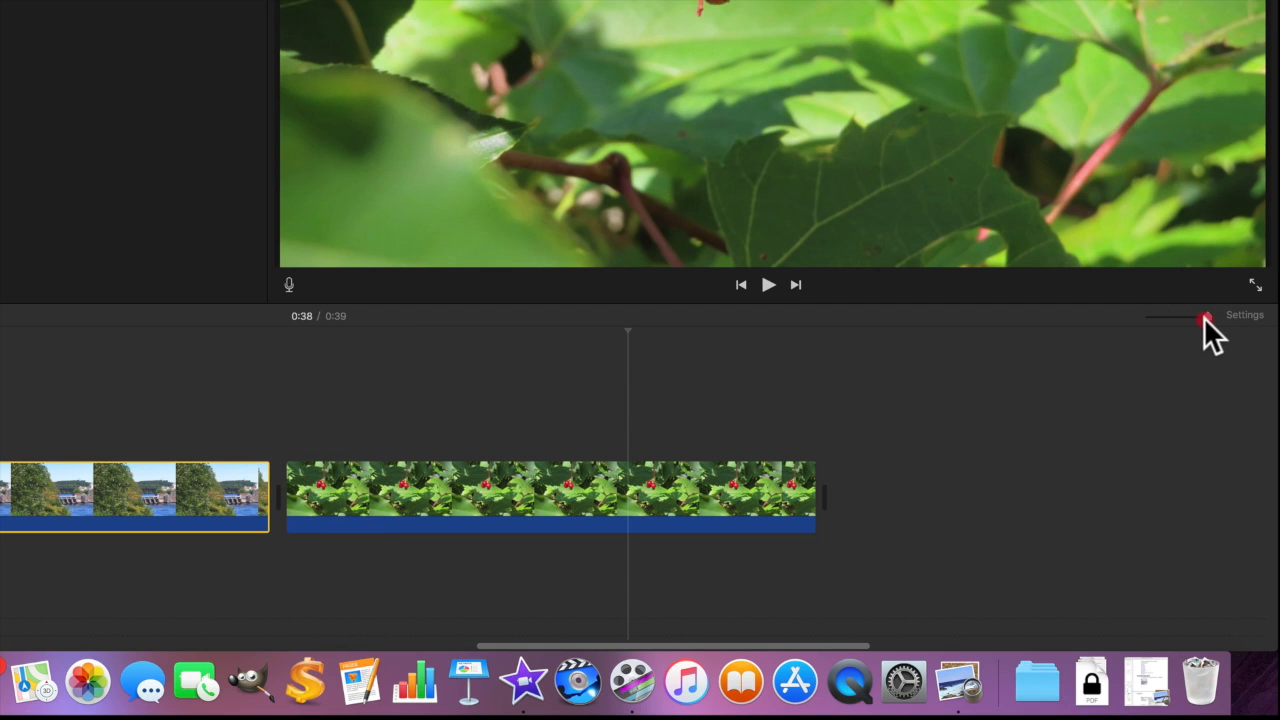
pyautogui.moveTo(1202, 314); pyautogui.dragTo(1175, 316)
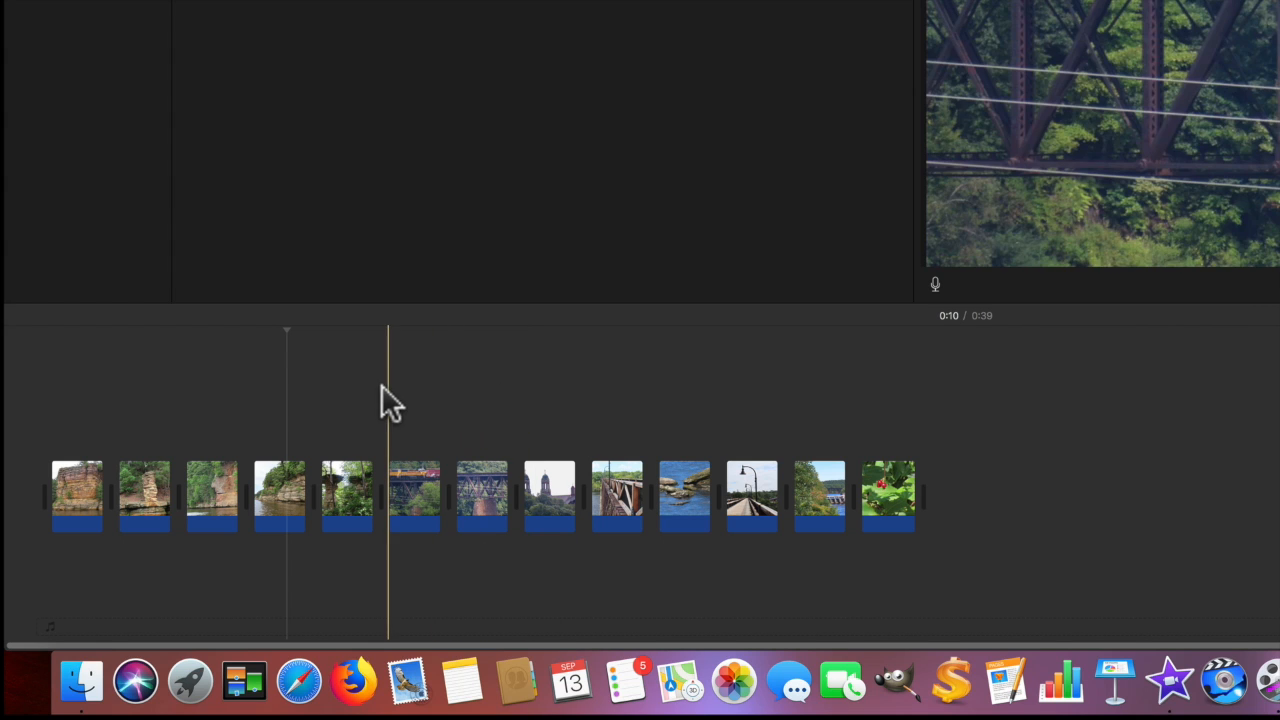
pyautogui.click(341, 388)
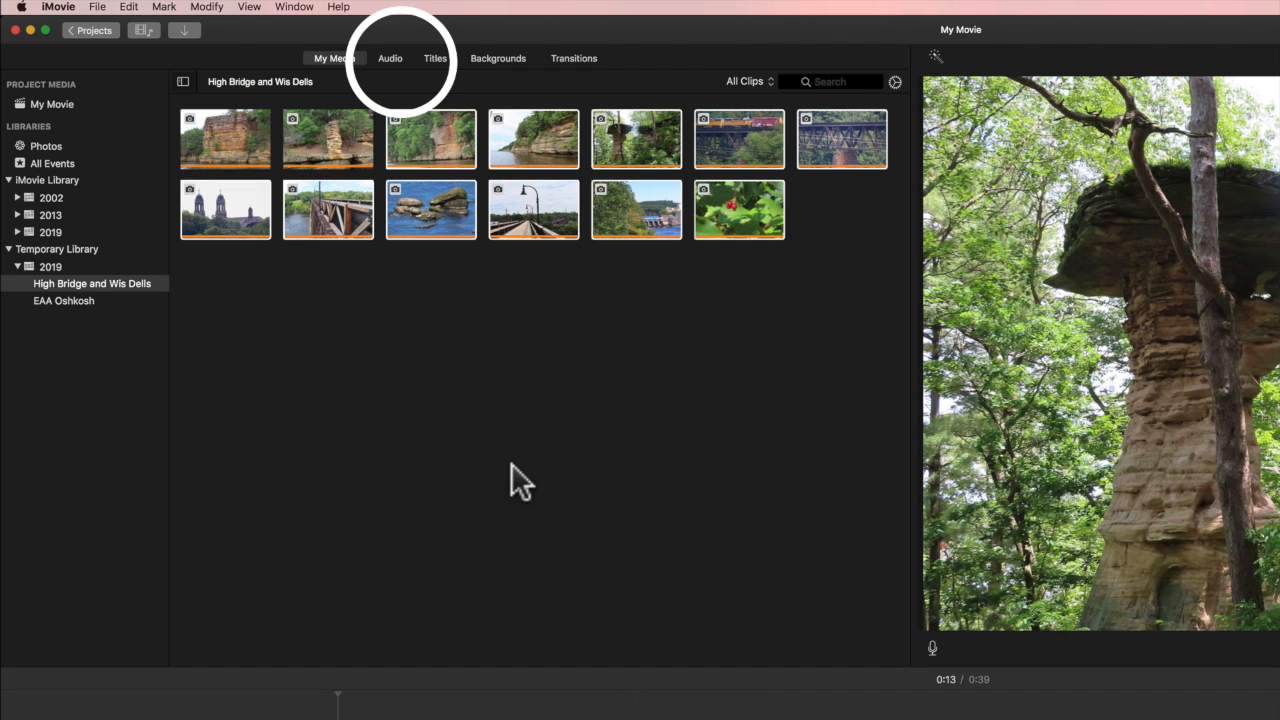
pyautogui.click(400, 53)
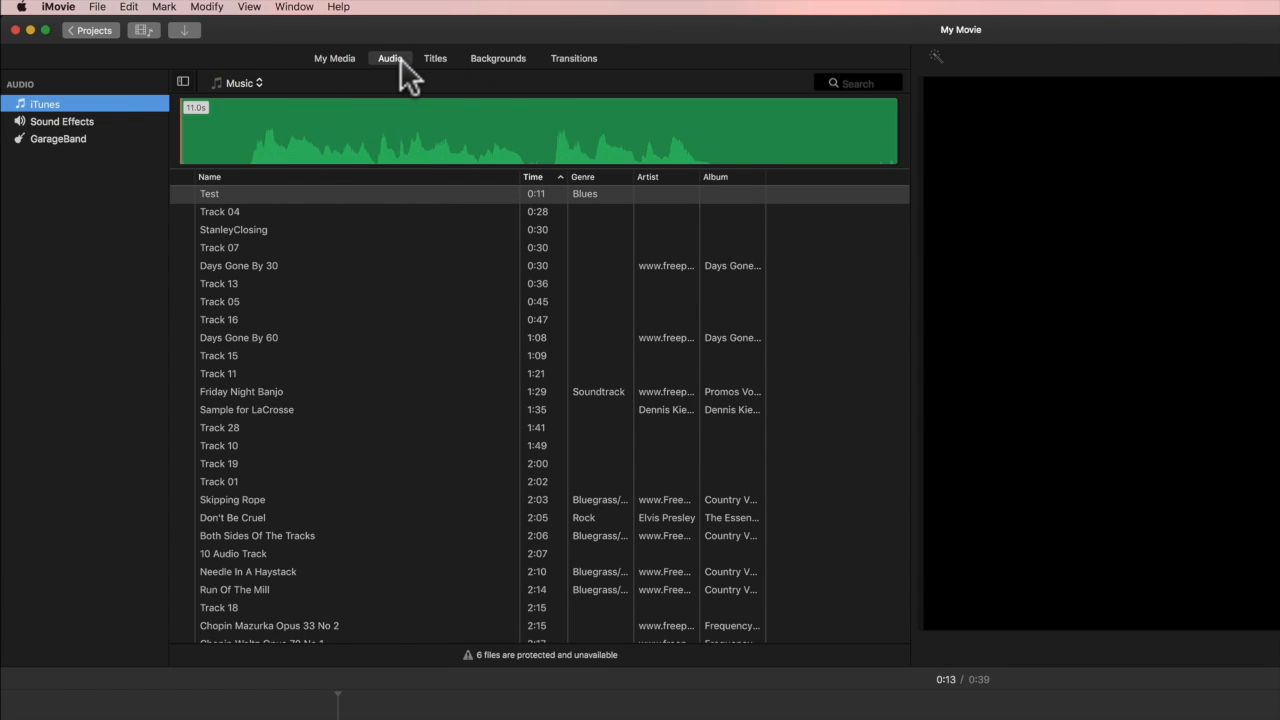
pyautogui.click(177, 104)
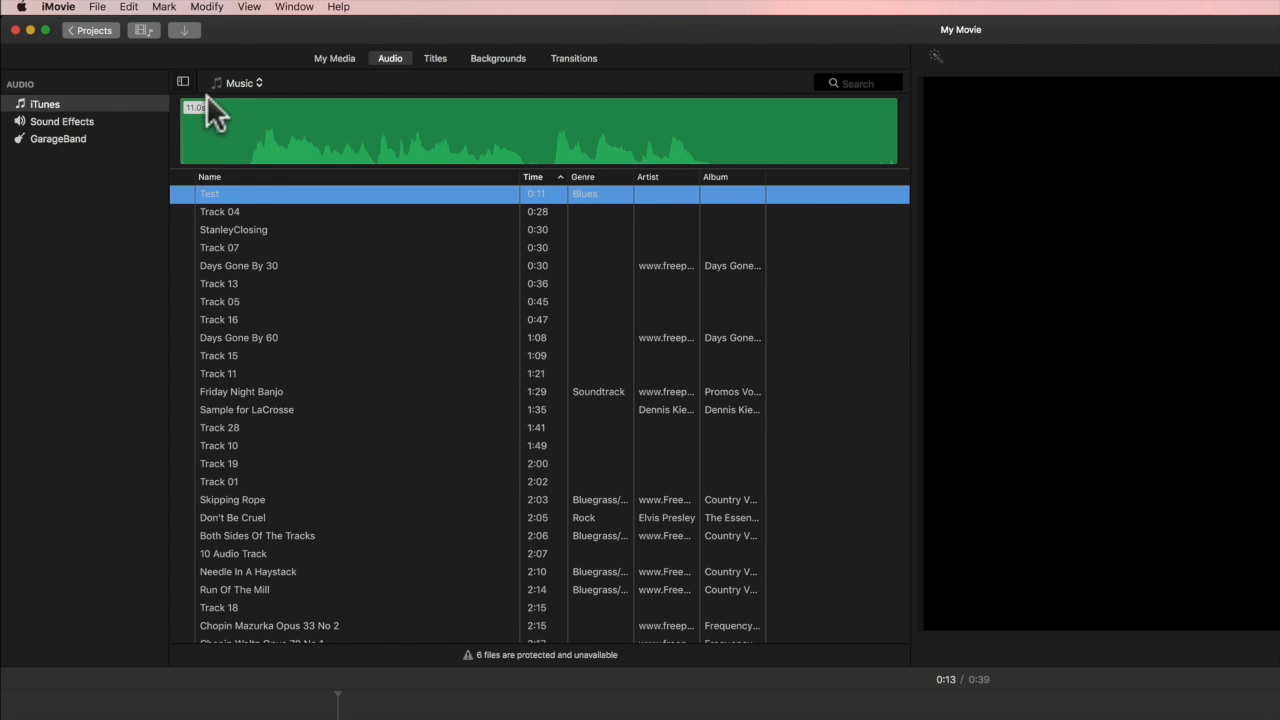
pyautogui.click(330, 59)
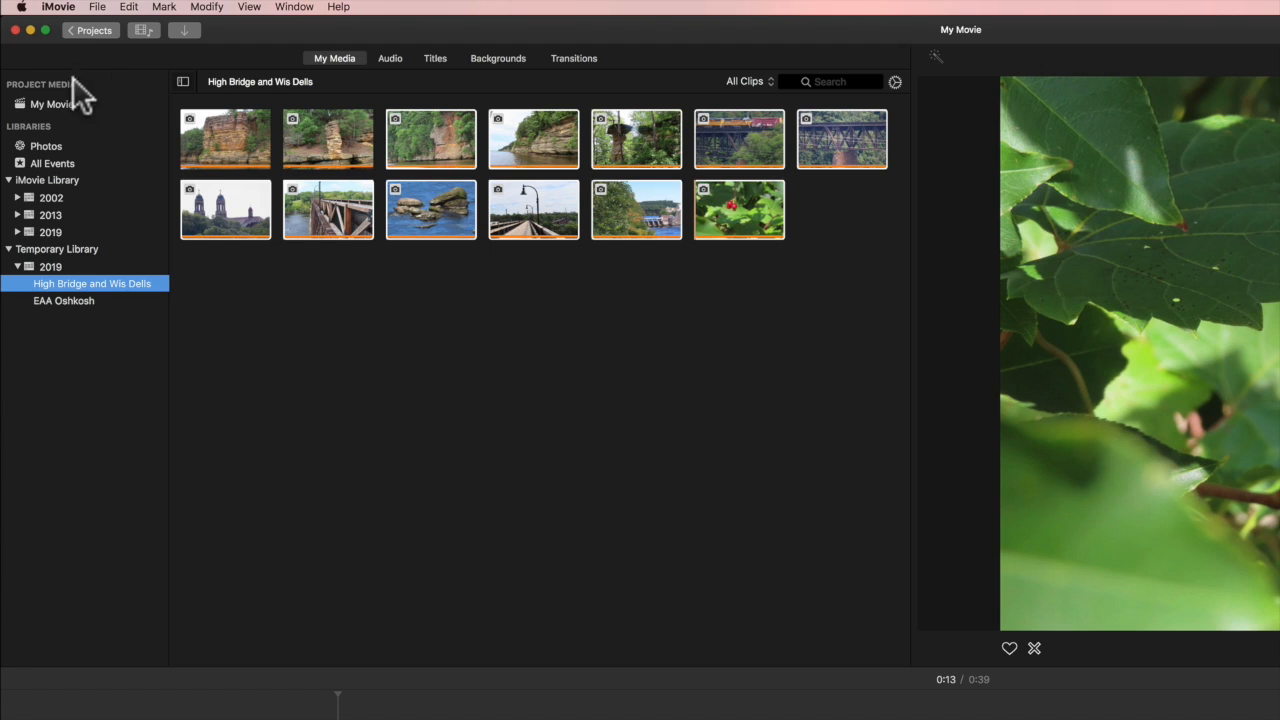
# Import Days Gone By 60.mp3 from the Desktop into the My Movie project media
pyautogui.rightClick(55, 100)
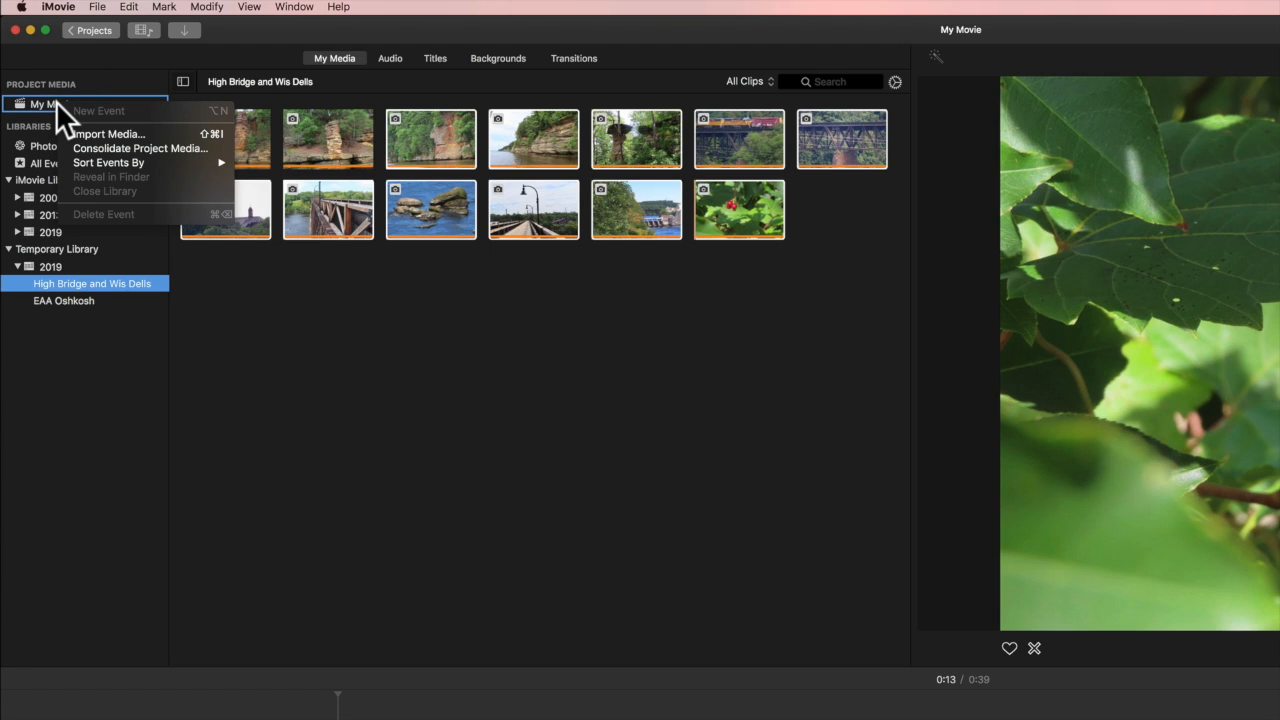
pyautogui.click(88, 134)
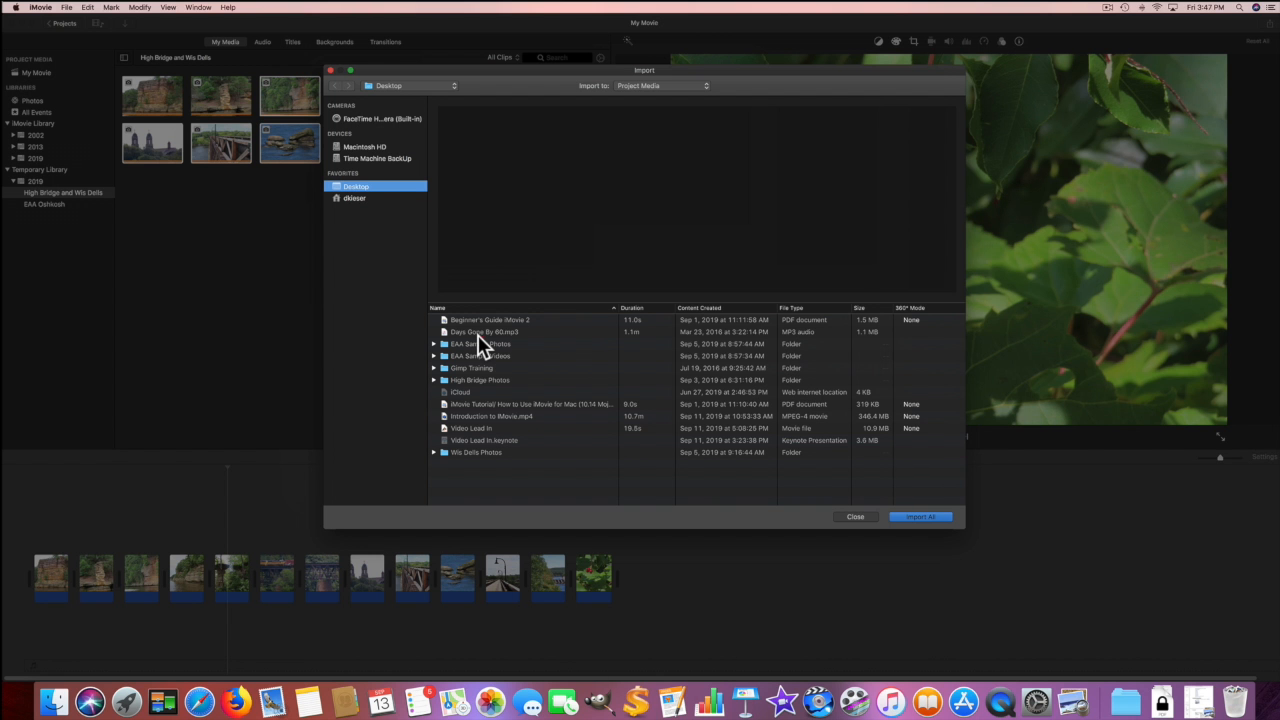
pyautogui.click(479, 335)
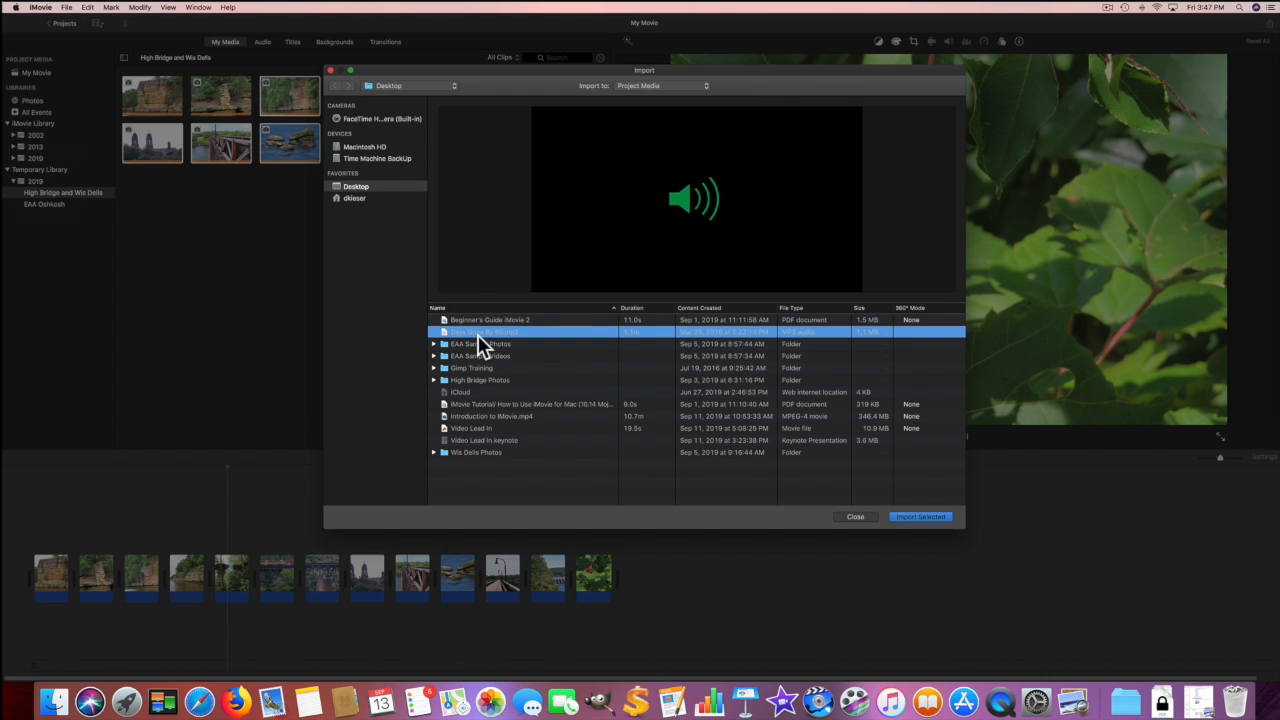
pyautogui.click(895, 518)
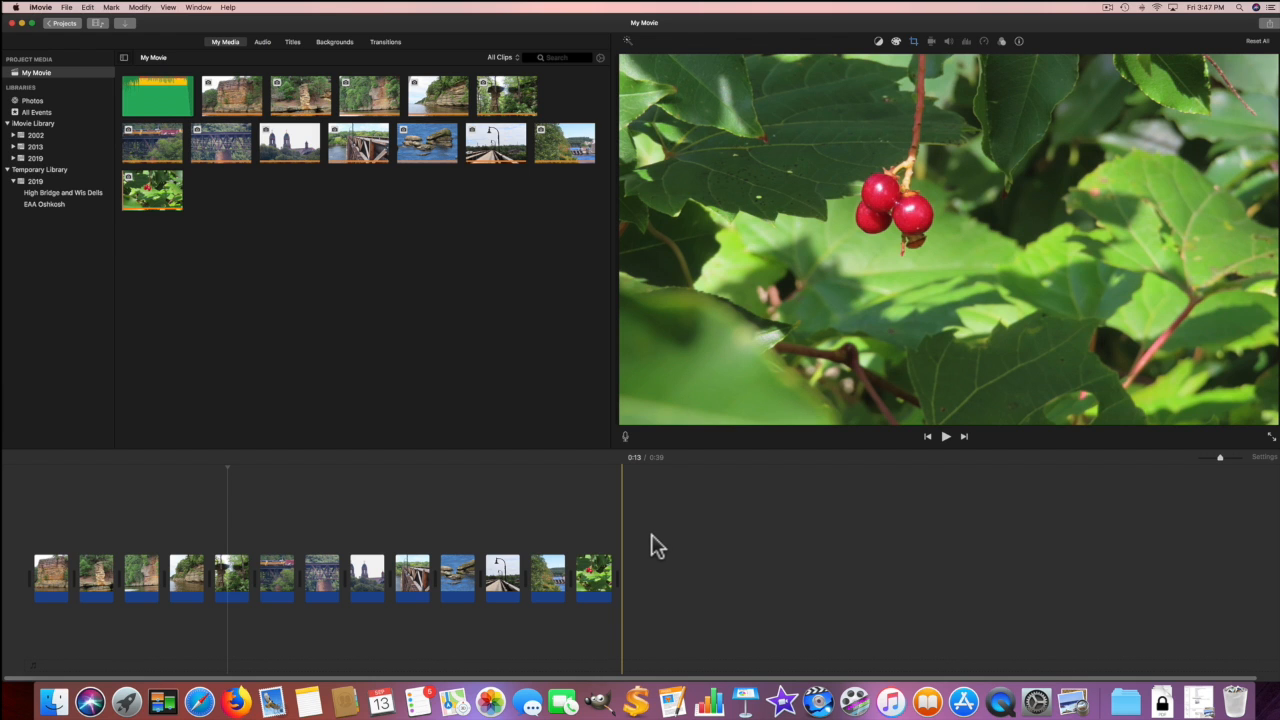
# Add the Days Gone By 60 music track beneath the photo clips and lower its volume line
pyautogui.click(155, 106)
pyautogui.click(186, 109)
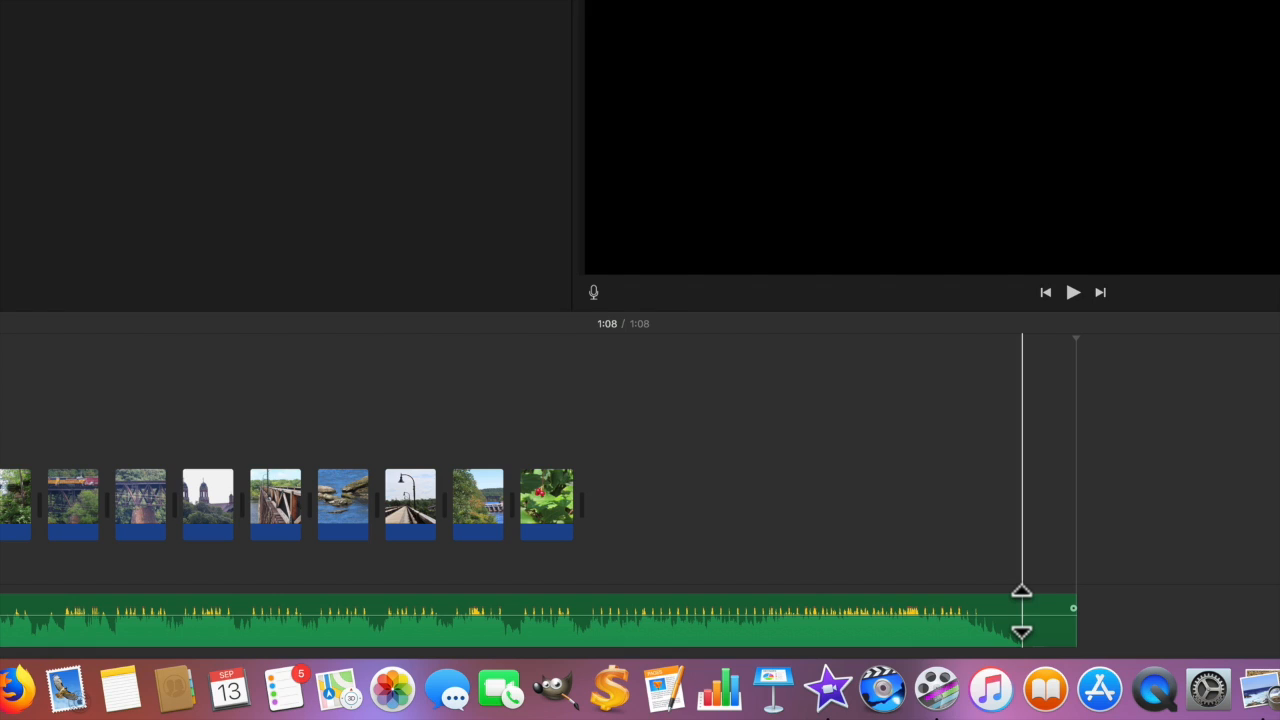
pyautogui.click(1021, 608)
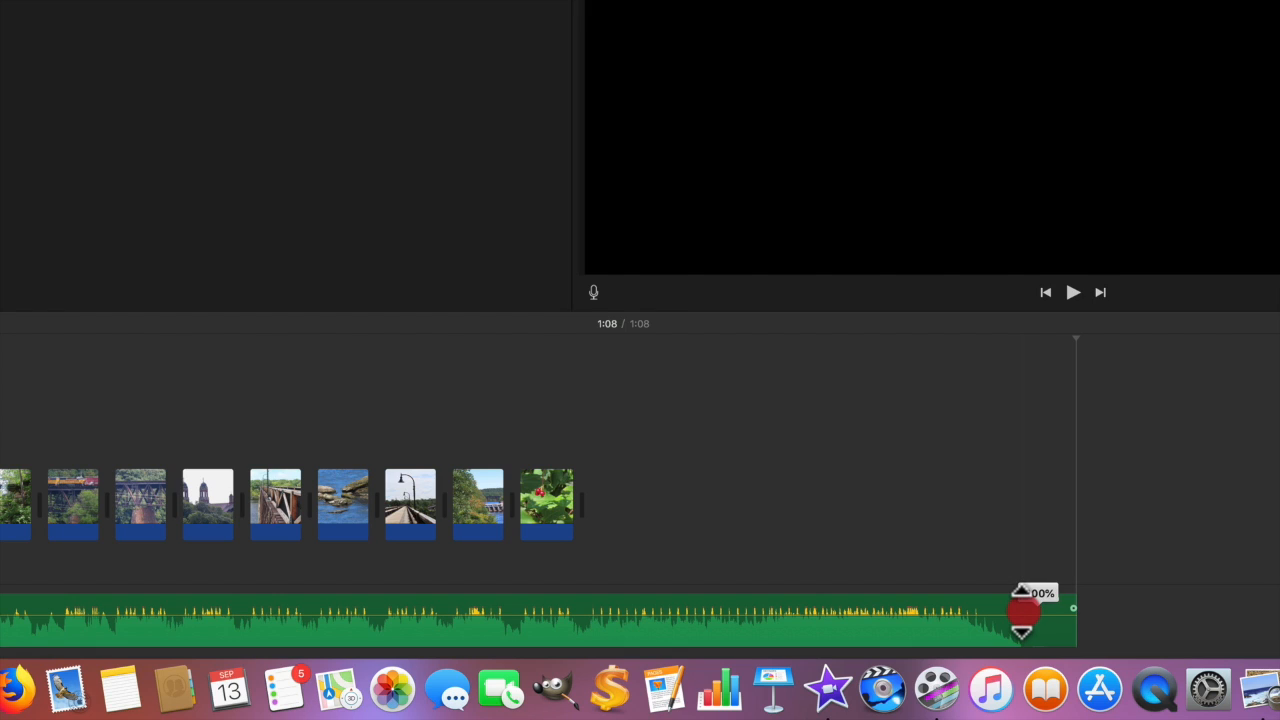
pyautogui.moveTo(1021, 593); pyautogui.dragTo(1023, 600)
pyautogui.click(1021, 602)
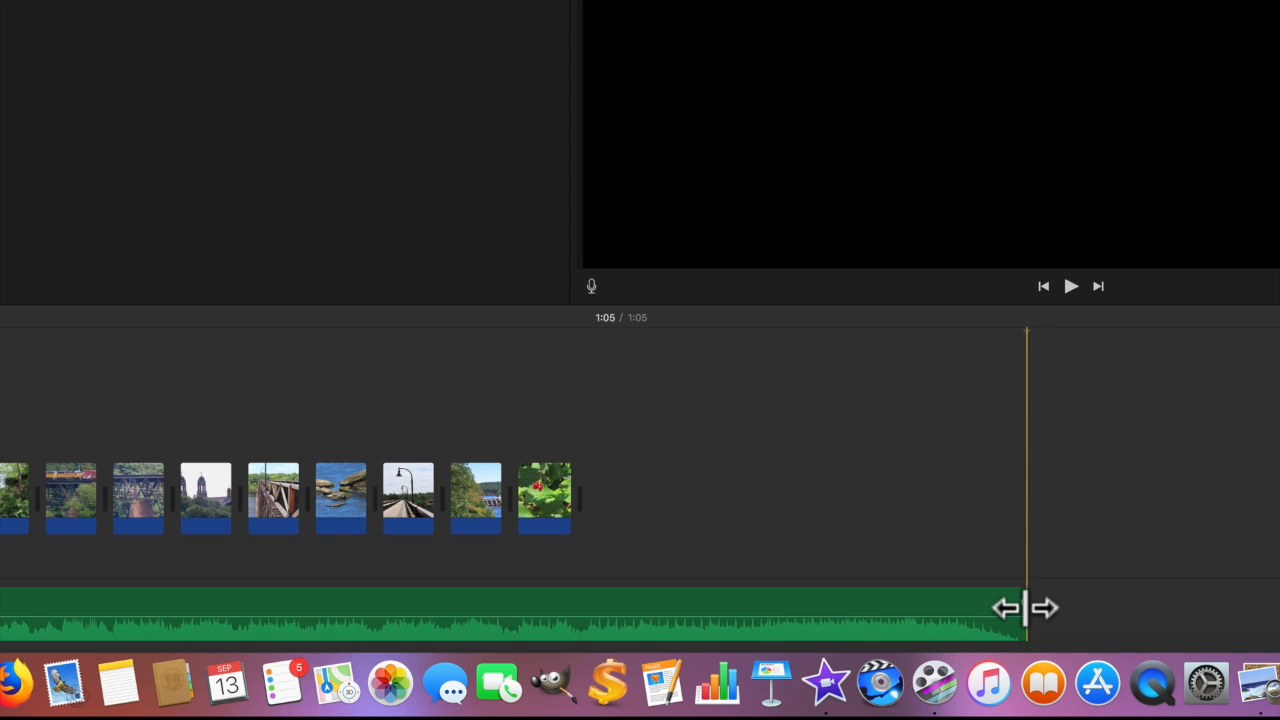
# Trim the Days Gone By 60 track to end at the last photo, with 3-second fade-in and 4-second fade-out
pyautogui.moveTo(1025, 607); pyautogui.dragTo(574, 587)
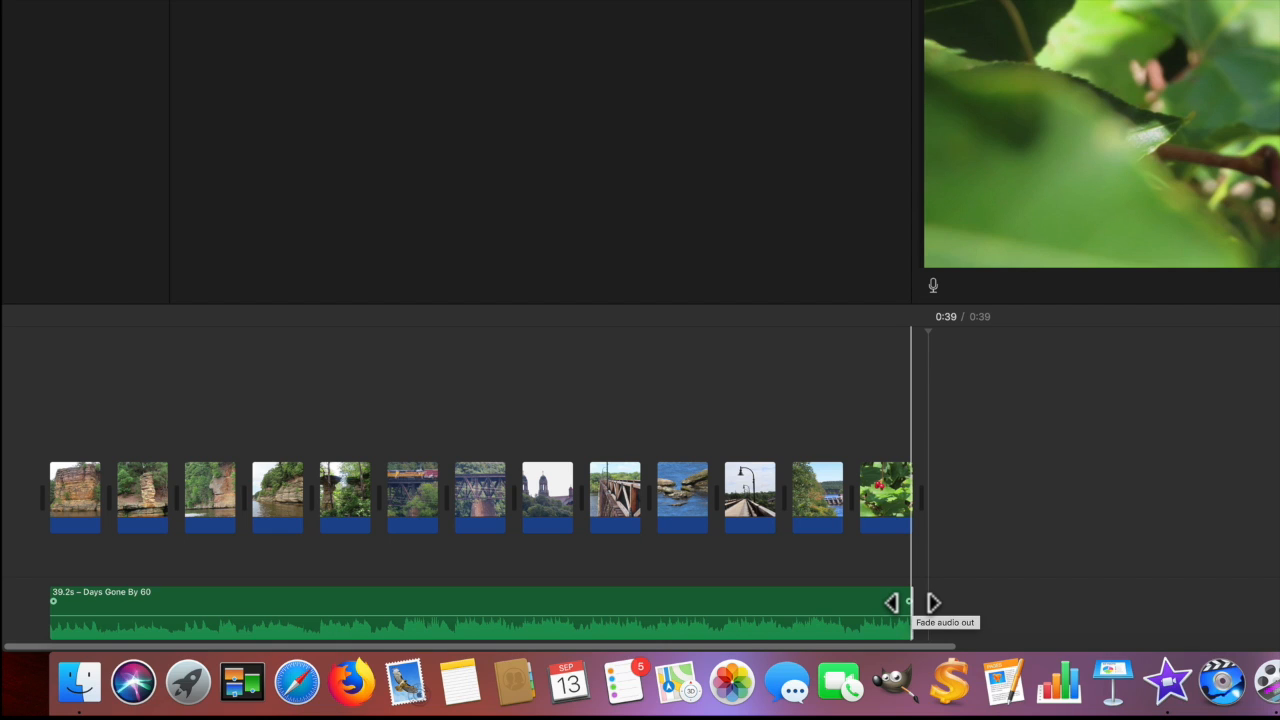
pyautogui.moveTo(908, 601); pyautogui.dragTo(826, 601)
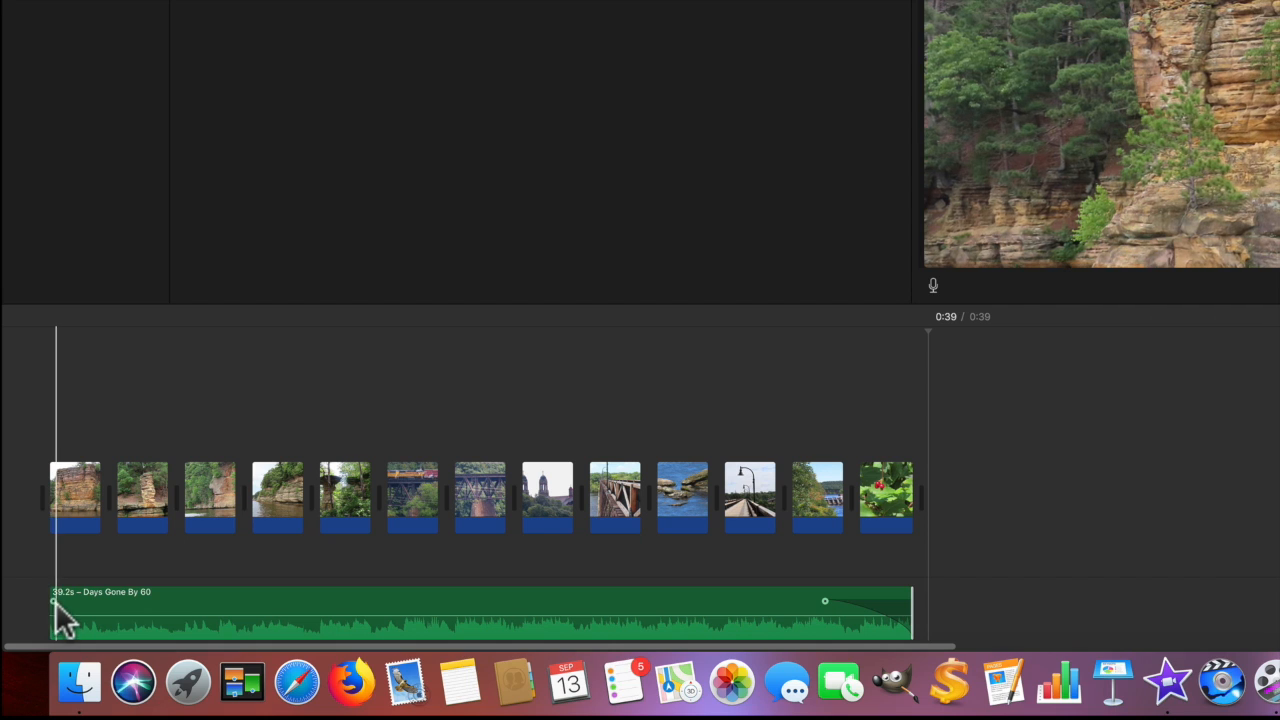
pyautogui.click(51, 605)
pyautogui.moveTo(52, 605); pyautogui.dragTo(126, 606)
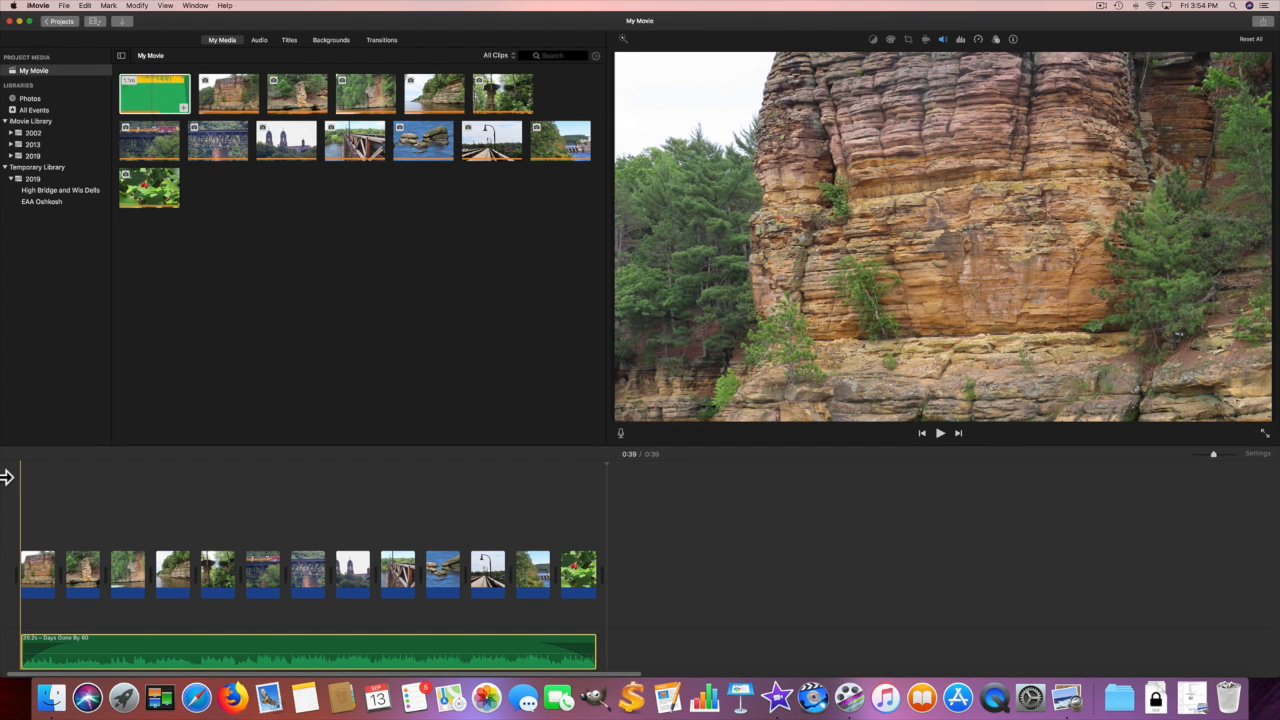
pyautogui.press('space')
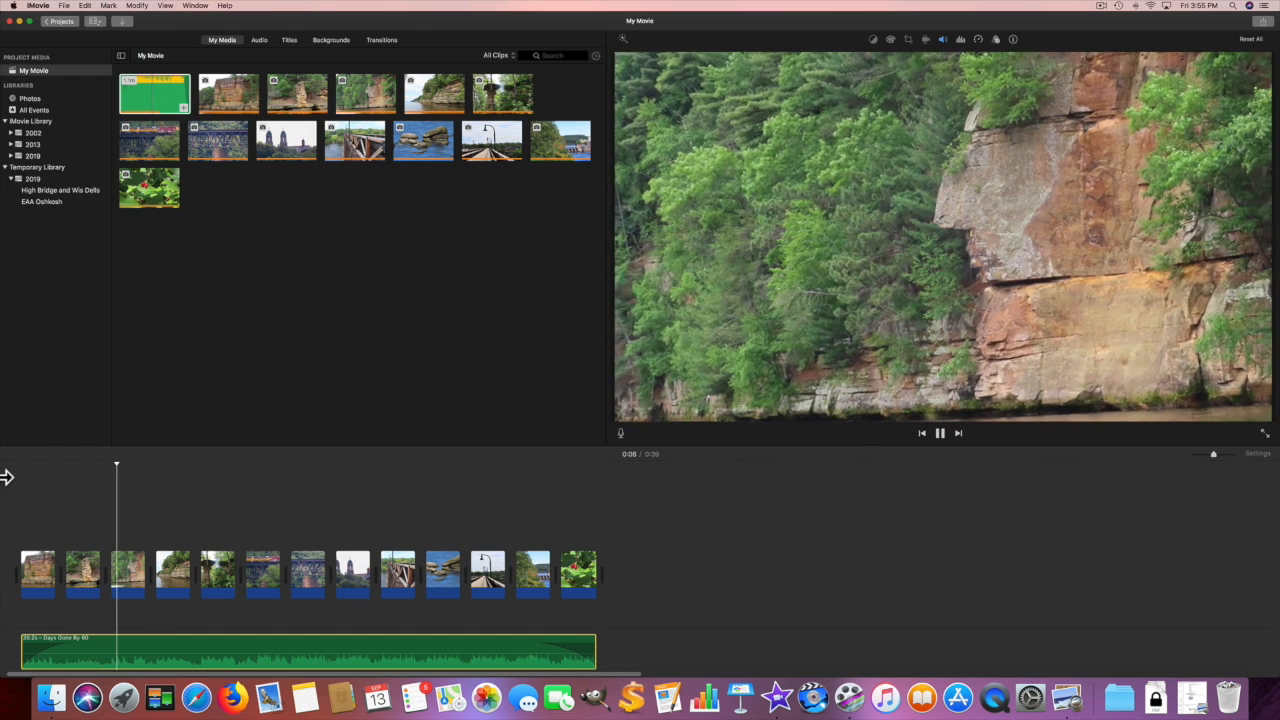
pyautogui.press('space')
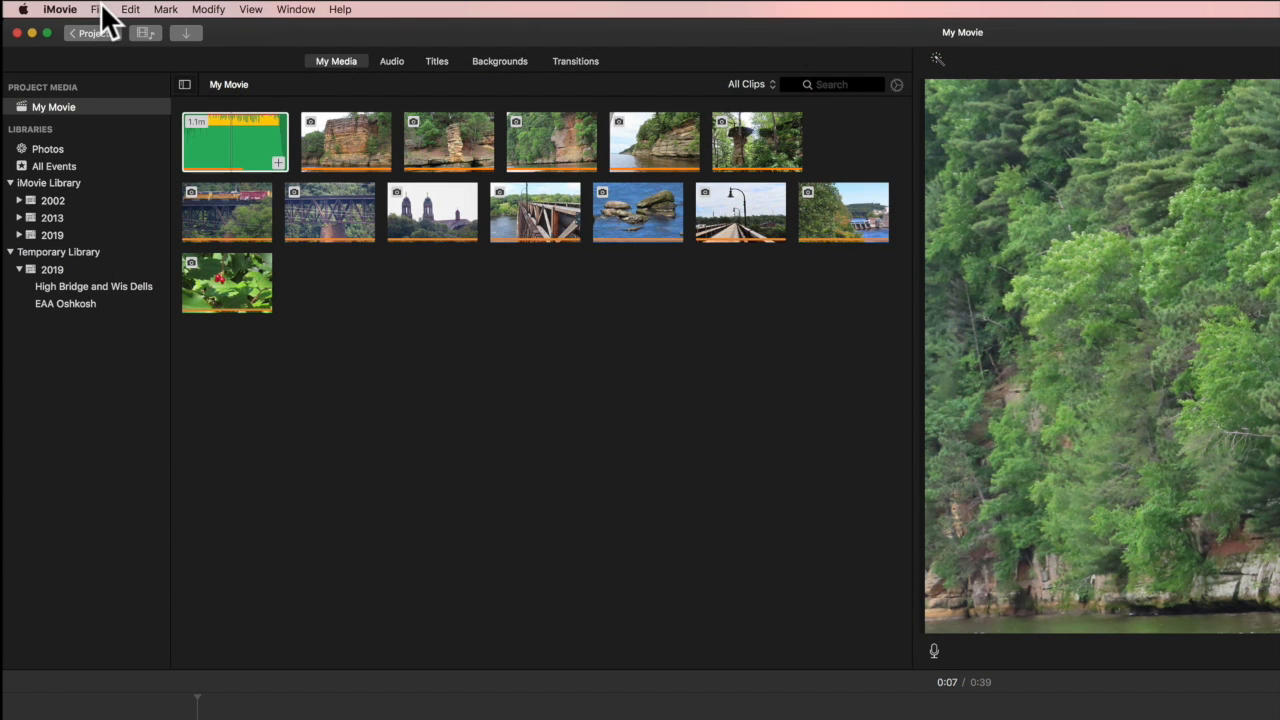
# Share the movie as a 720p high-quality file named 'High Bridge Dells Slideshow', saved in Movies
pyautogui.click(97, 9)
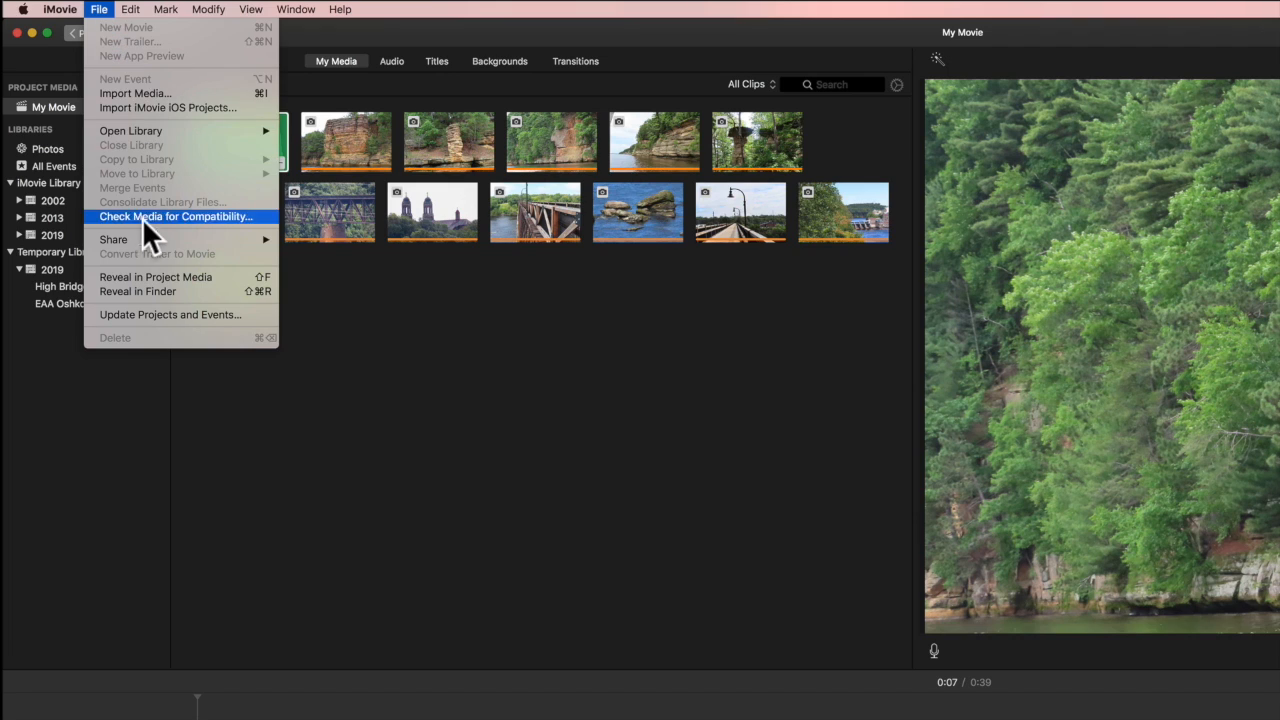
pyautogui.moveTo(155, 240)
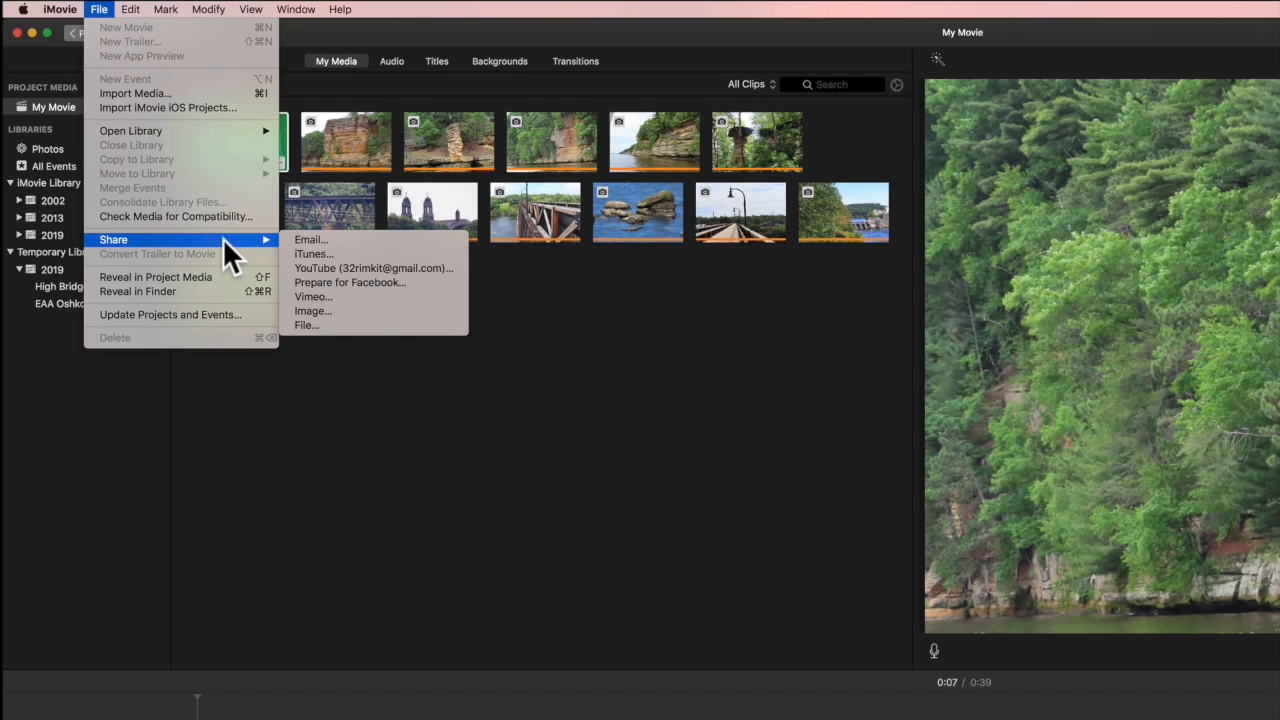
pyautogui.click(307, 324)
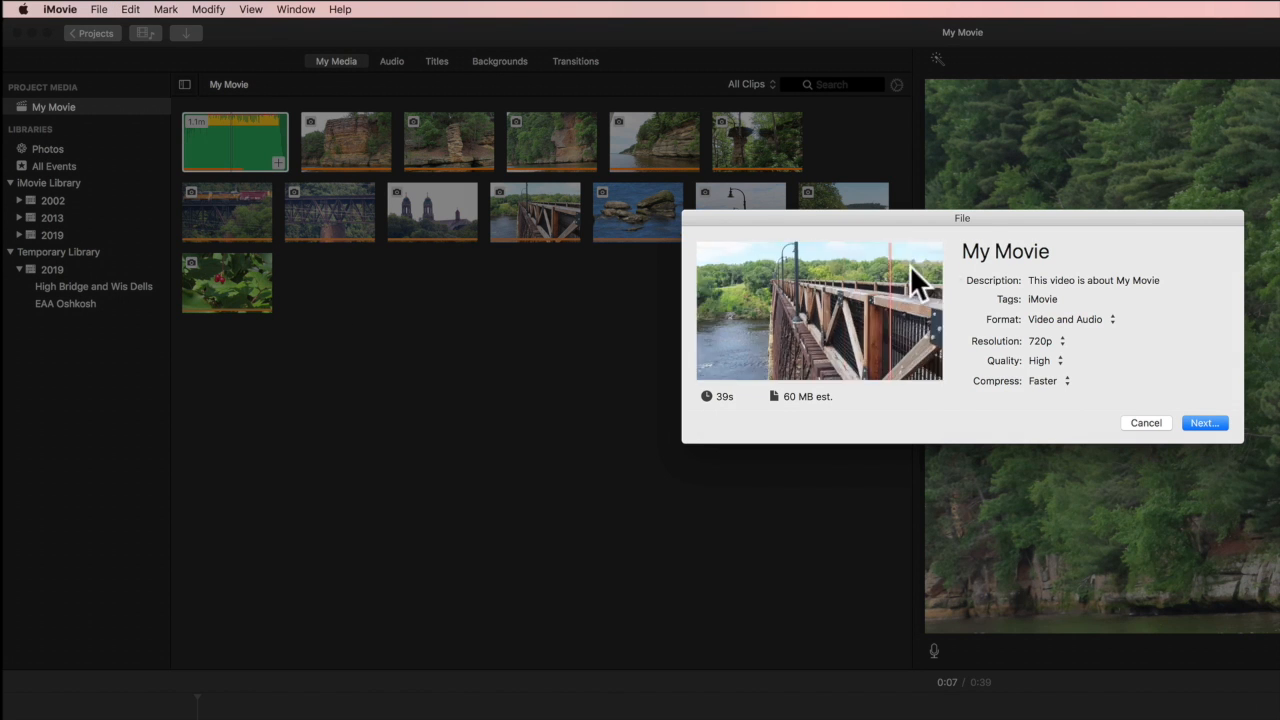
pyautogui.click(990, 248)
pyautogui.click(990, 248)
pyautogui.click(990, 248)
pyautogui.tripleClick(990, 248)
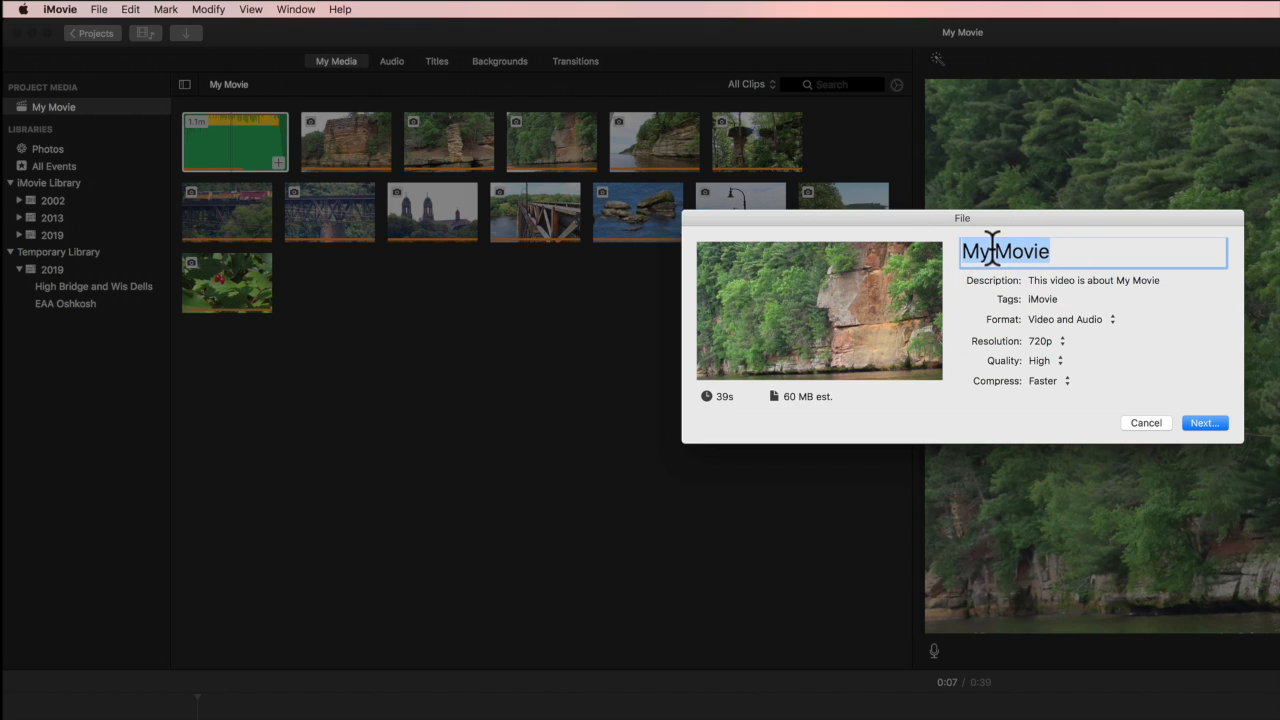
pyautogui.write('Hi')
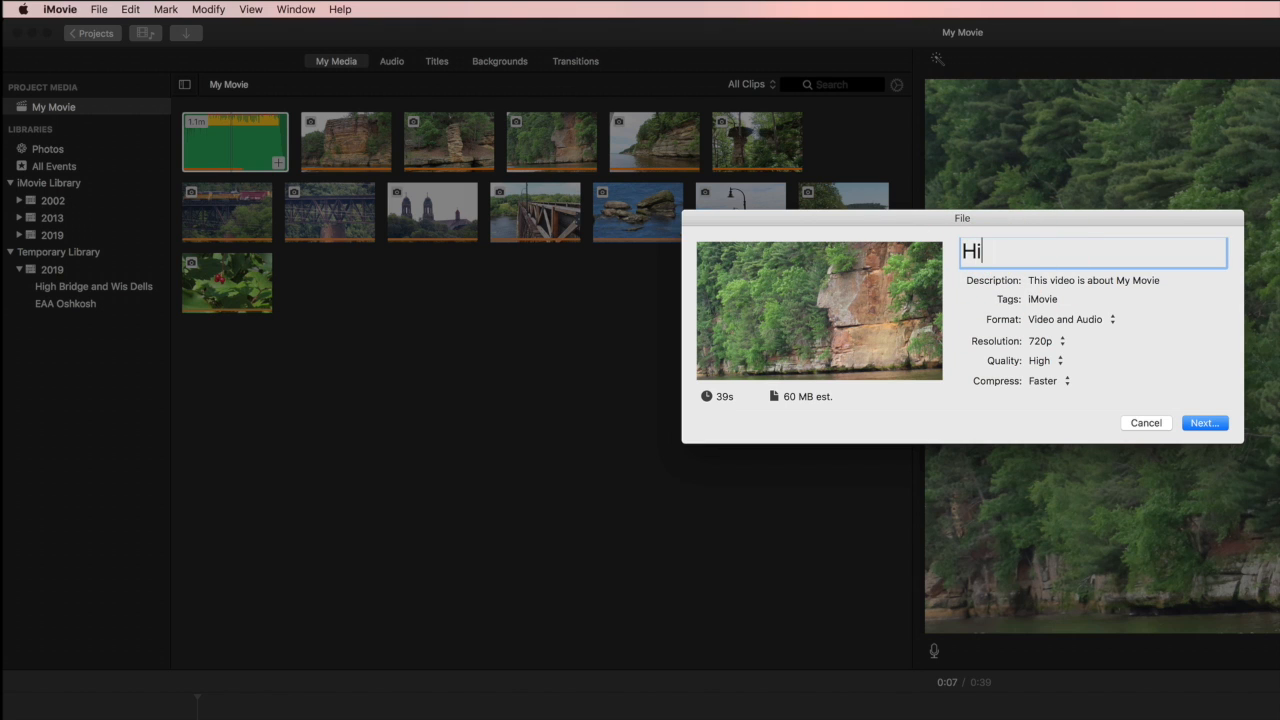
pyautogui.write('gh Bridge')
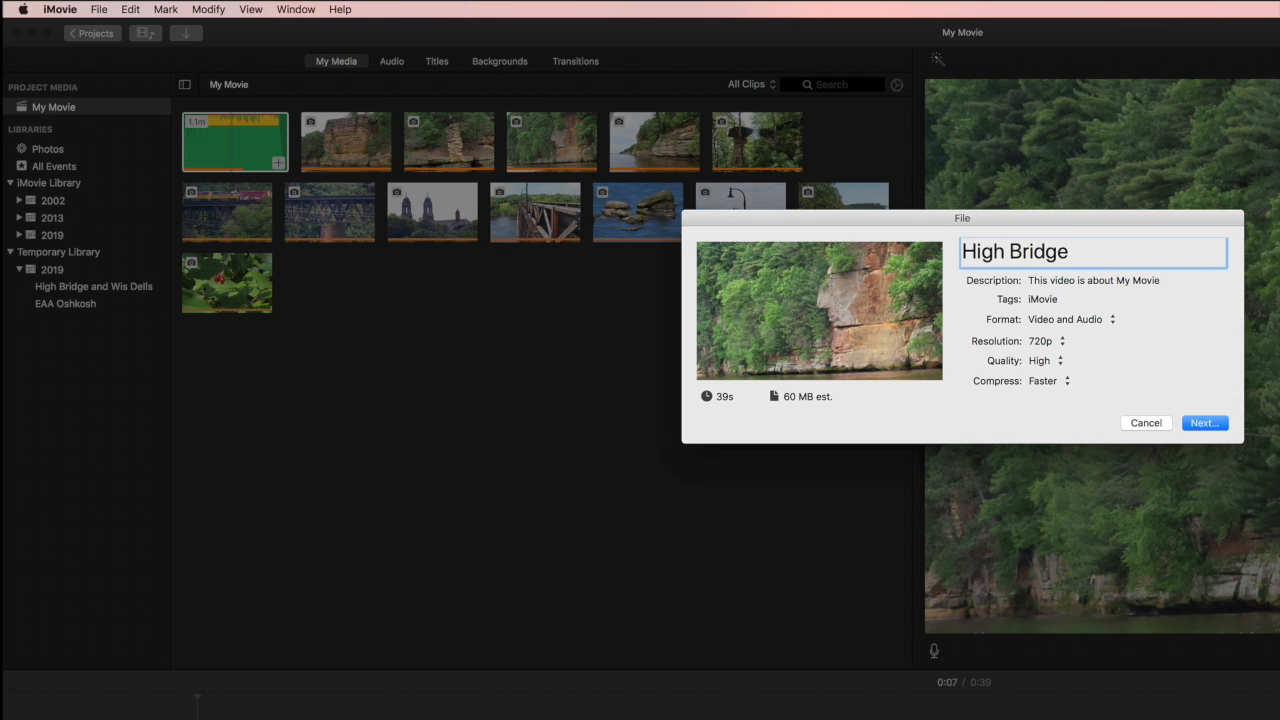
pyautogui.write(' Dells Slides')
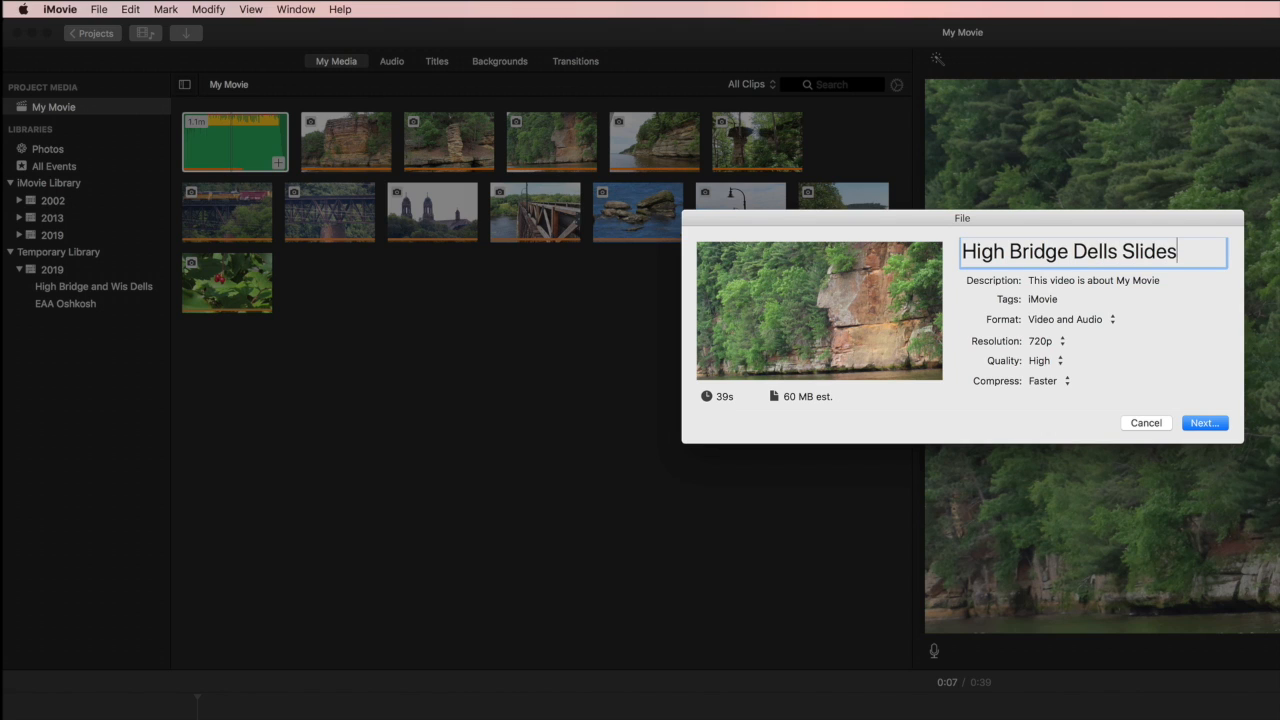
pyautogui.write('how')
pyautogui.click(1200, 422)
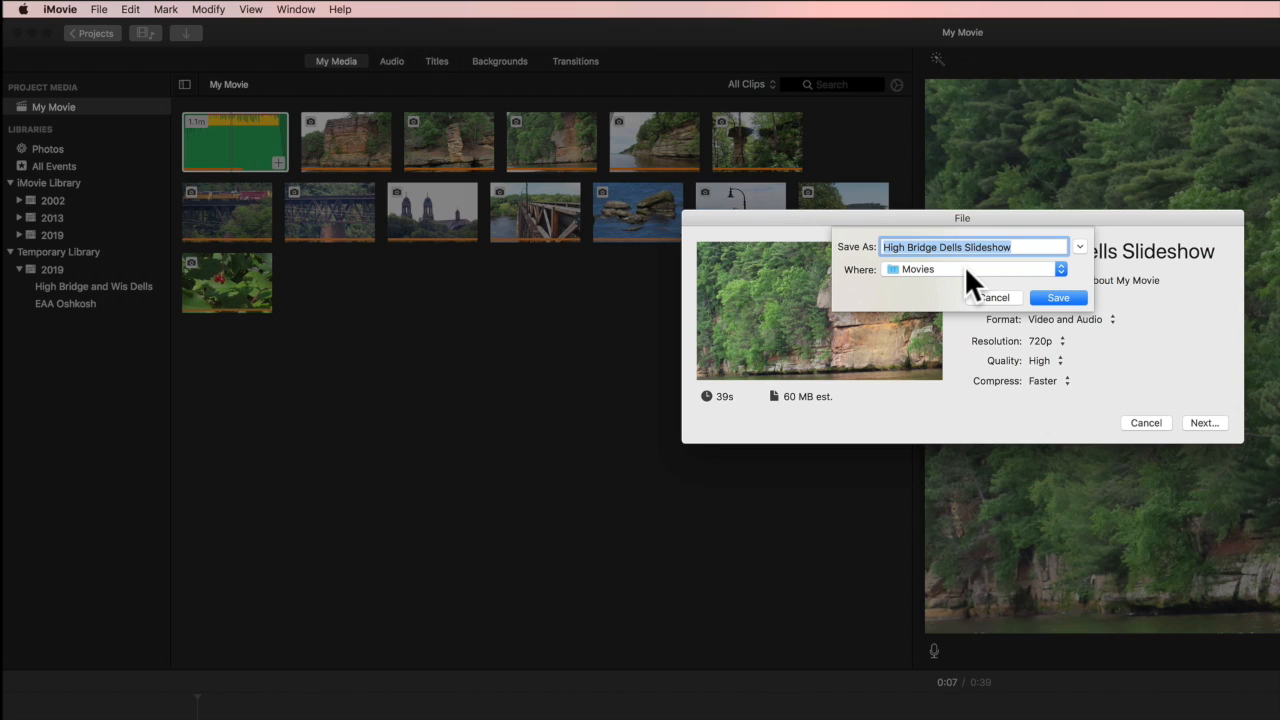
pyautogui.click(1049, 297)
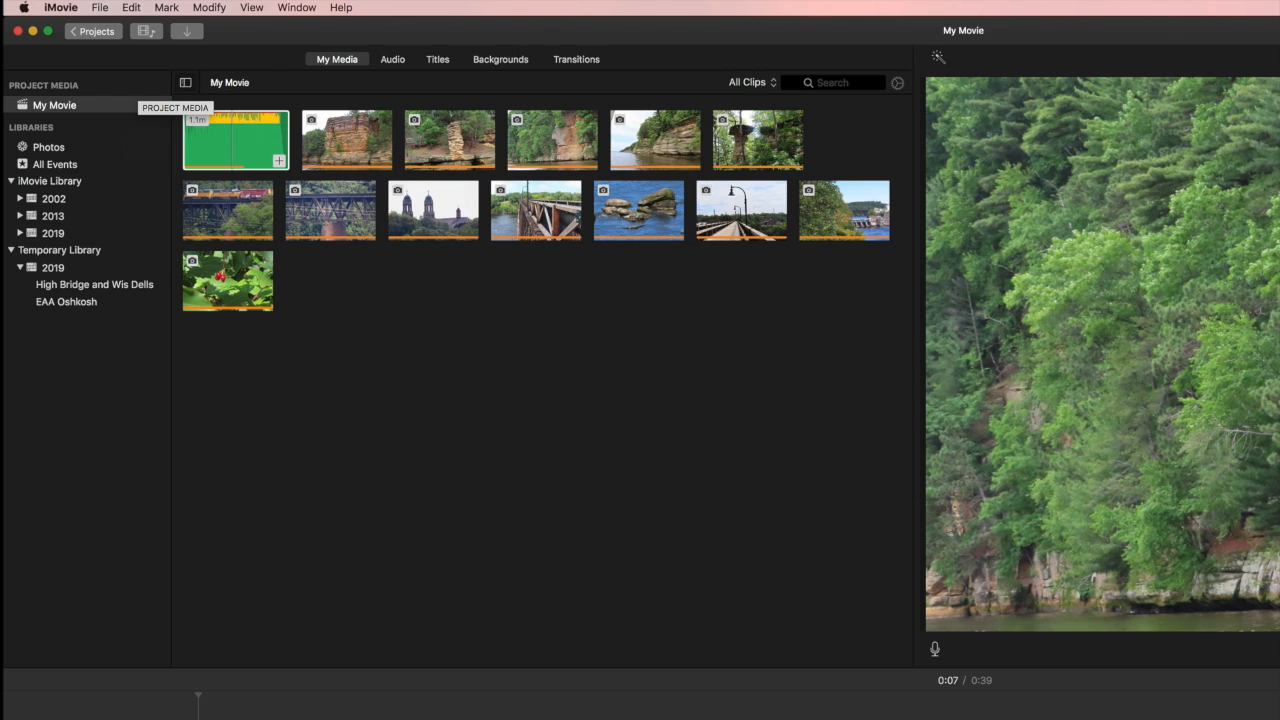
# Rename the project 'High Bridge Dells Slideshow' while returning to the projects overview
pyautogui.click(94, 31)
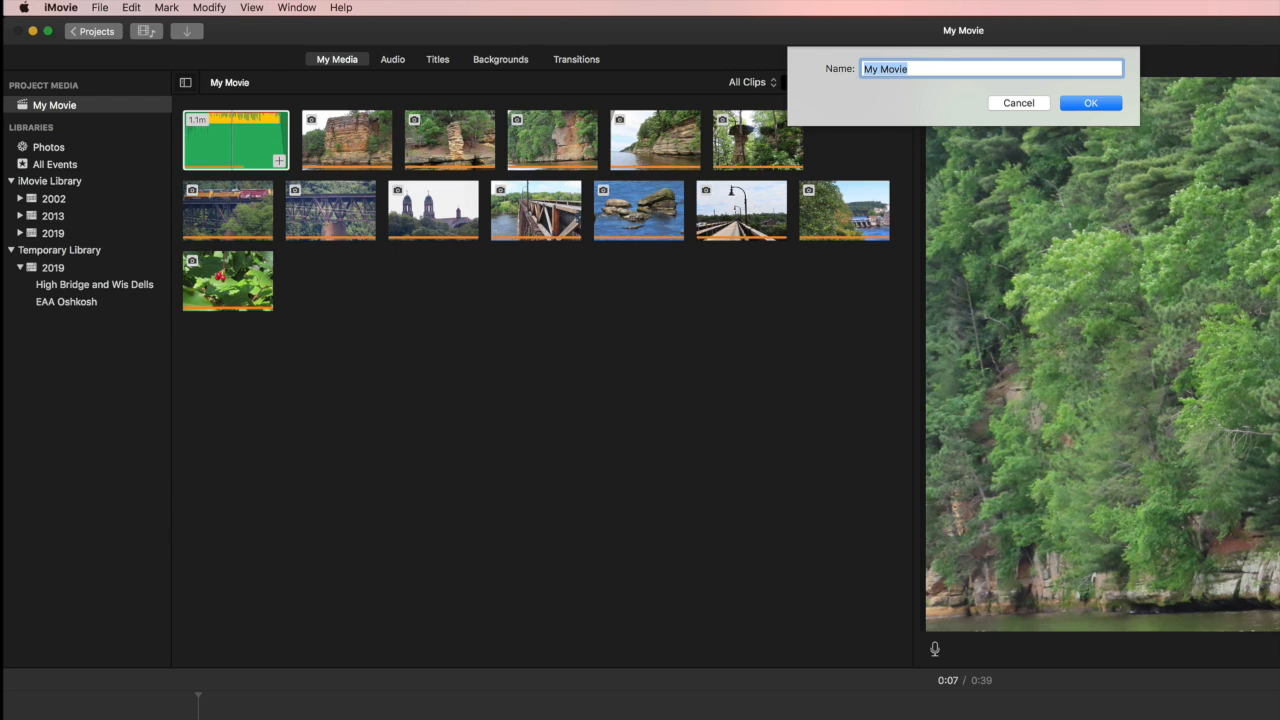
pyautogui.write('High Bridge Dells Slideshow')
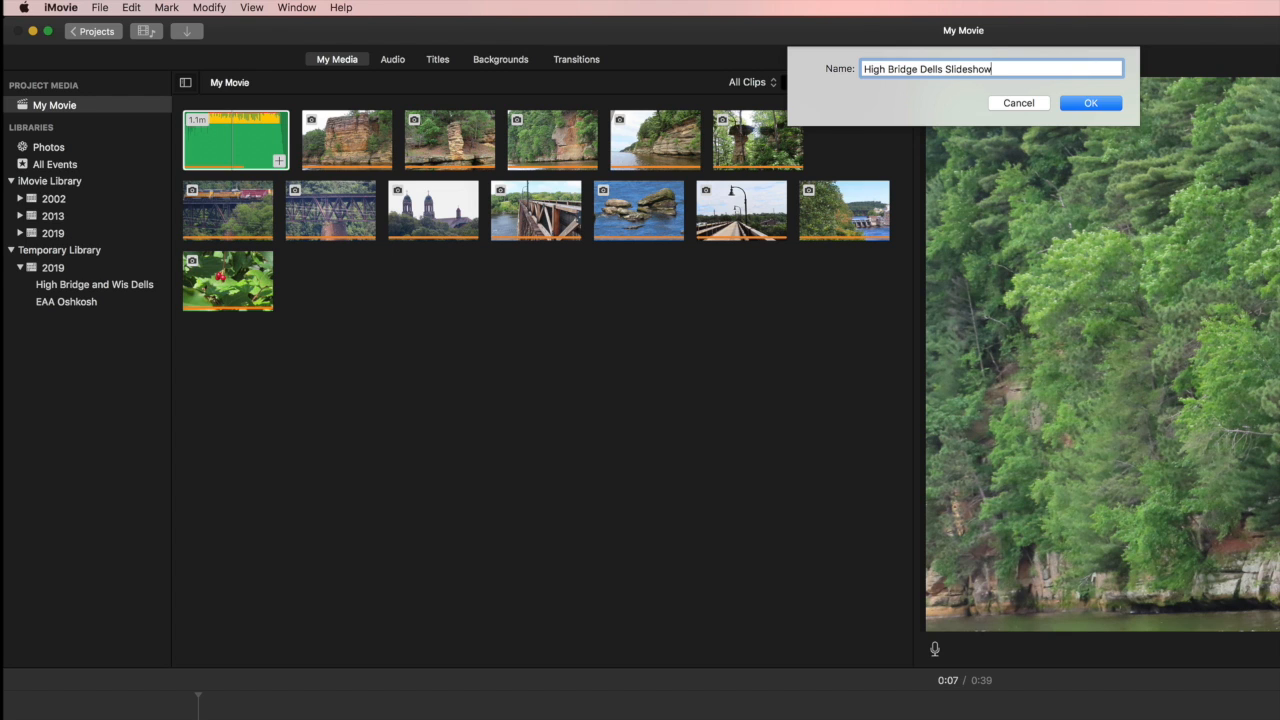
pyautogui.press('Return')
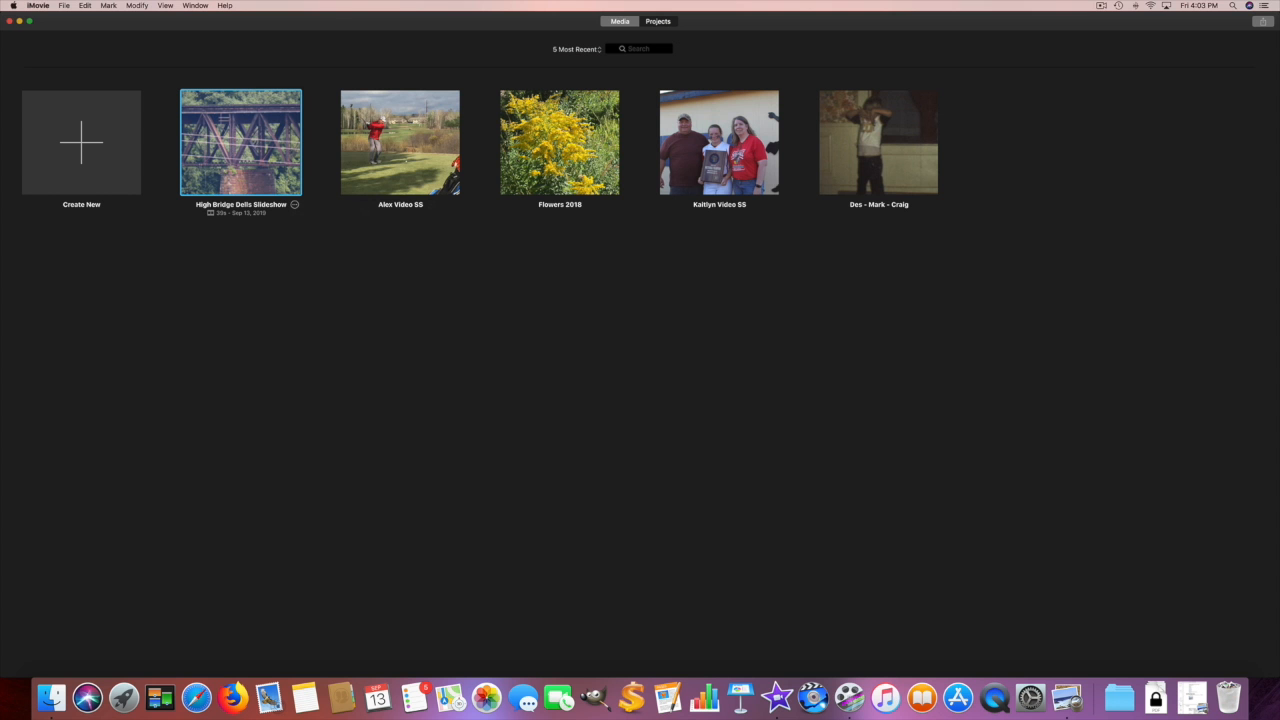
# Open the media library and select the EAA Oshkosh event under the 2019 Temporary Library
pyautogui.click(620, 21)
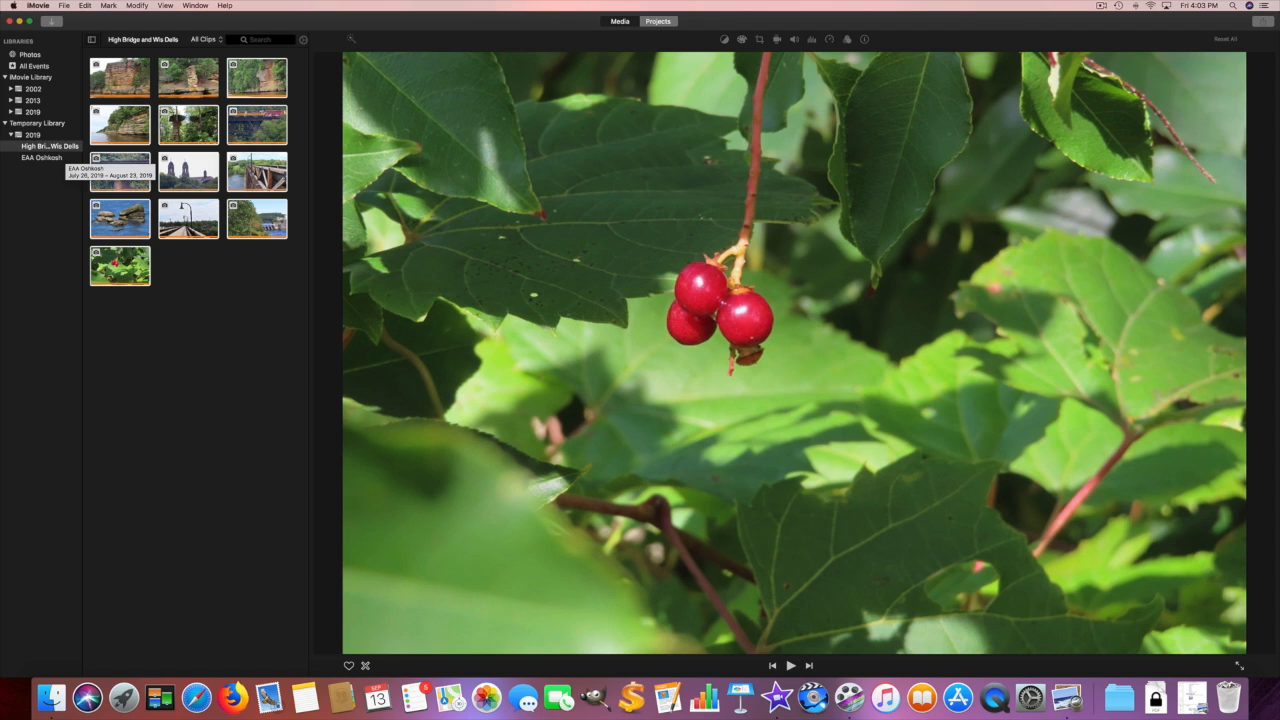
pyautogui.click(42, 158)
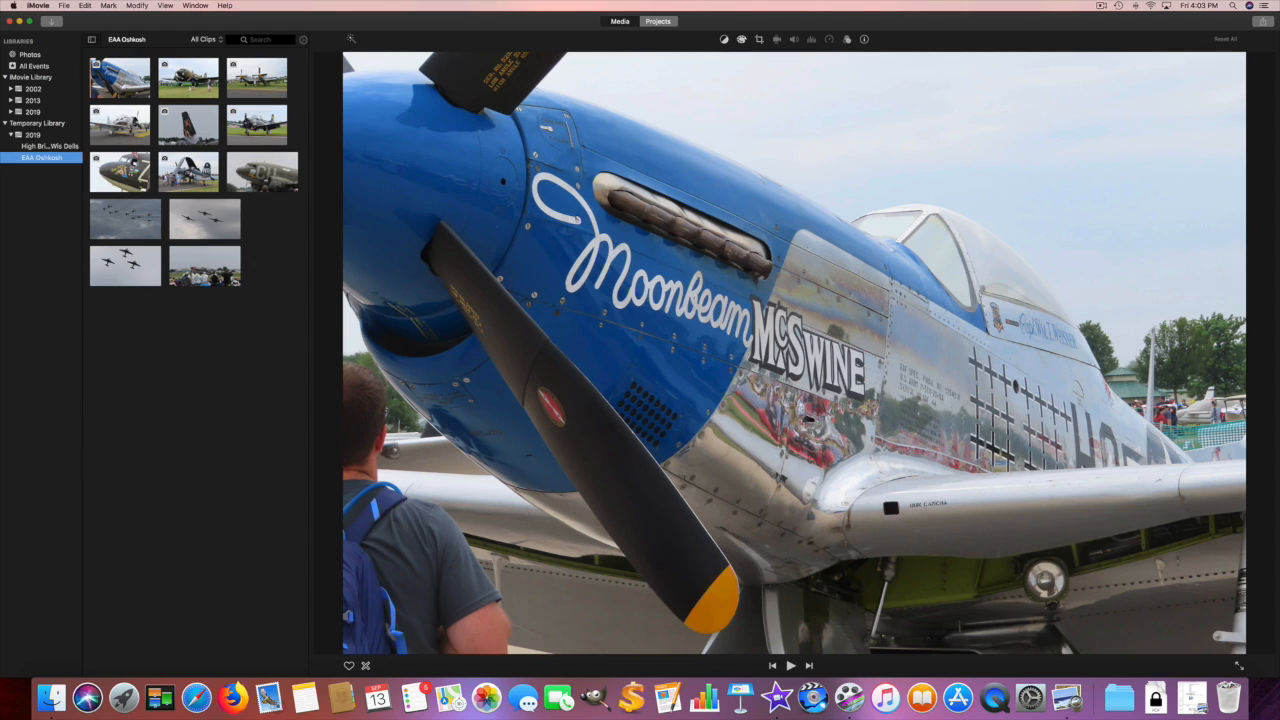